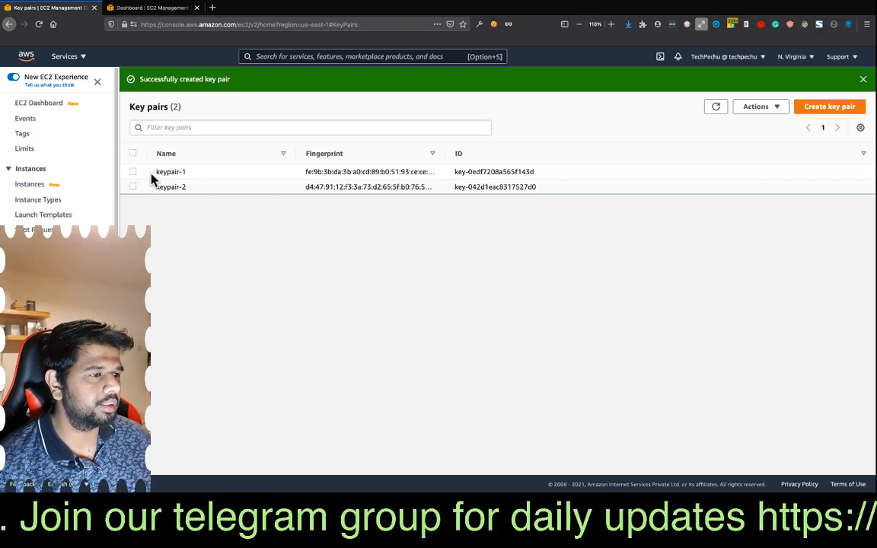
- Select keypair-1 in the key pairs list and dismiss the key pair creation notification
left_click_drag(156, 172, 186, 173)
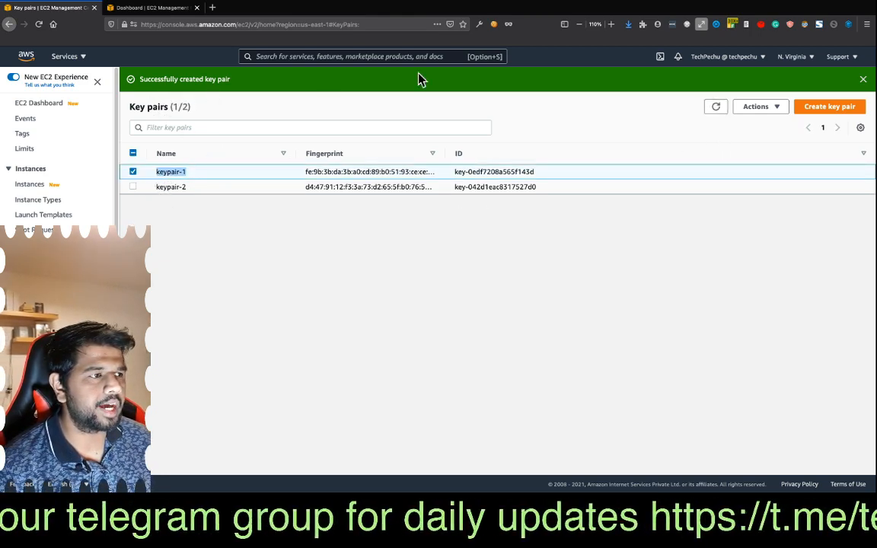
left_click(863, 80)
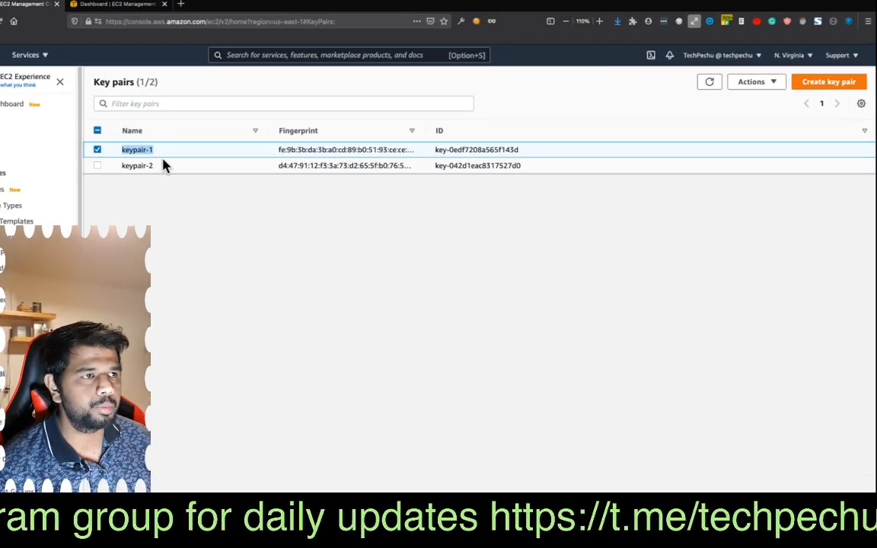
- Show the running instances from the EC2 dashboard and check the kp1 and kp-2 entries, selecting kp-2
left_click(86, 4)
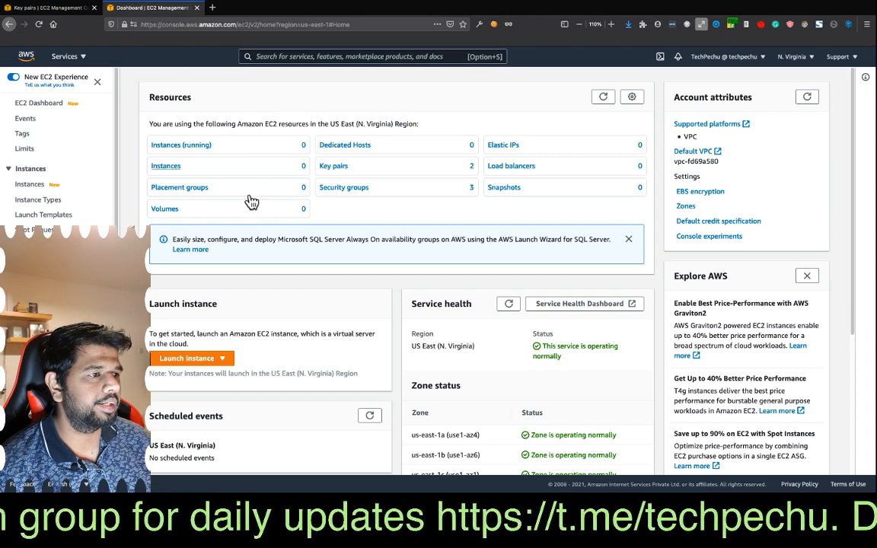
left_click(181, 145)
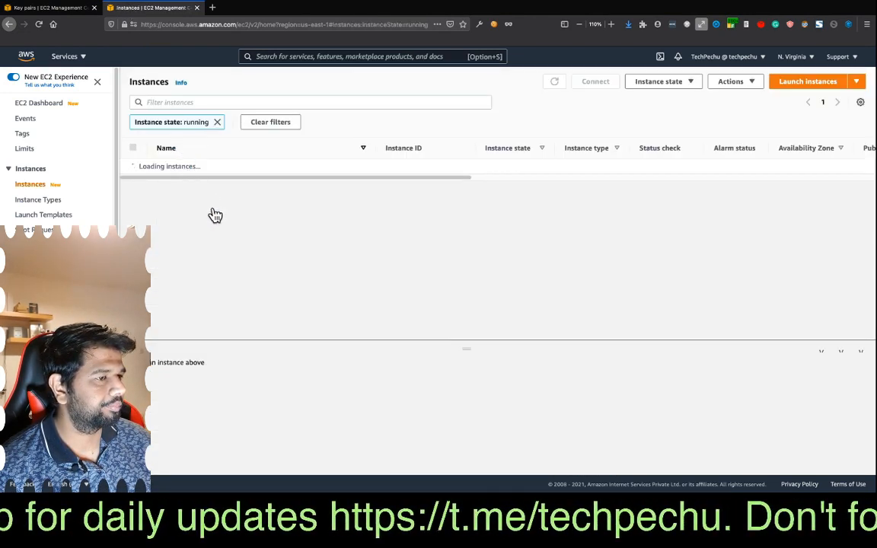
double_click(161, 166)
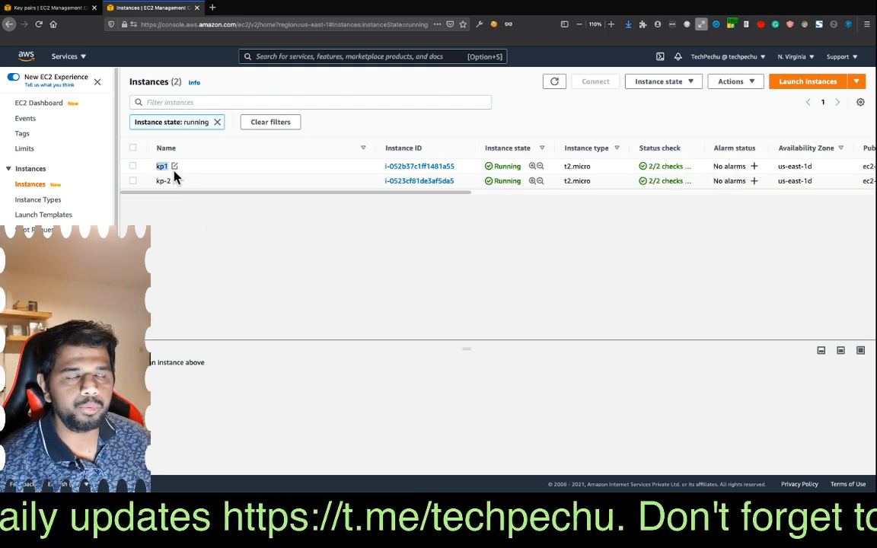
double_click(167, 182)
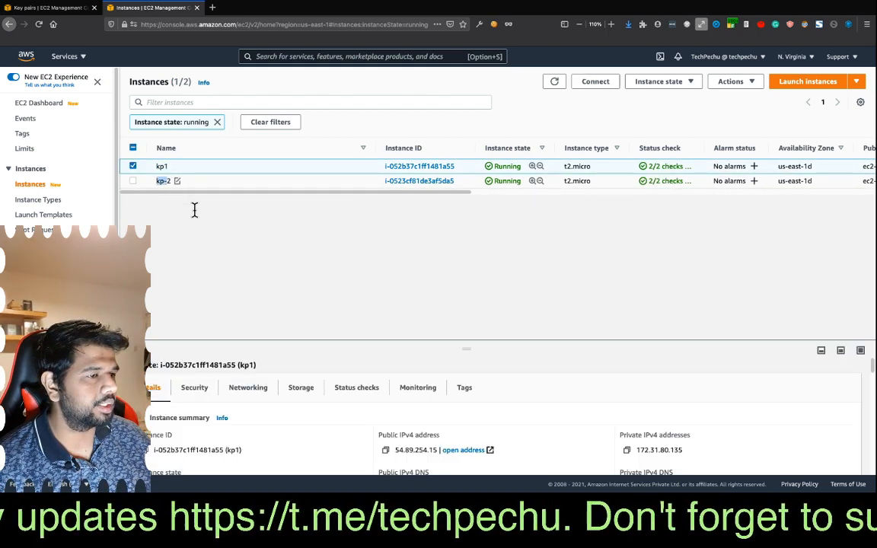
left_click(174, 183)
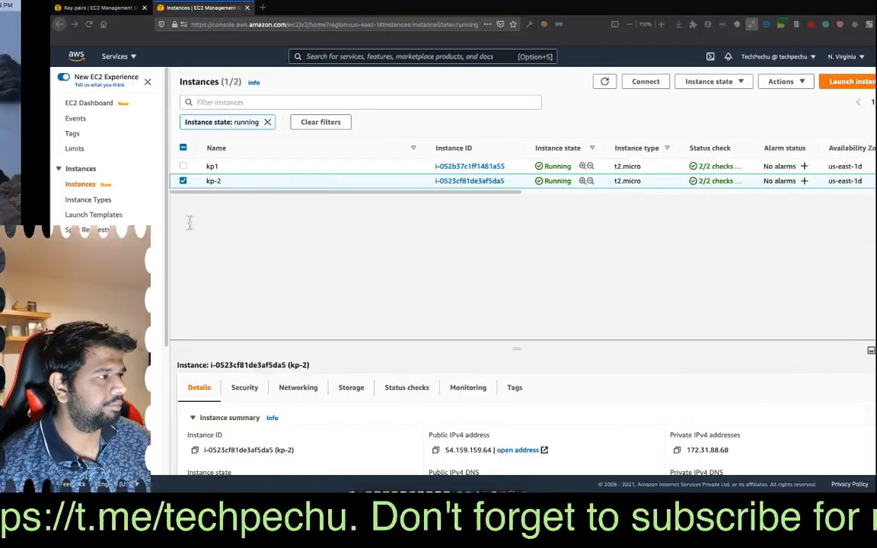
- Switch to the terminal and list the files in the sysops folder to check for the key pair files
key("ctrl+Right")
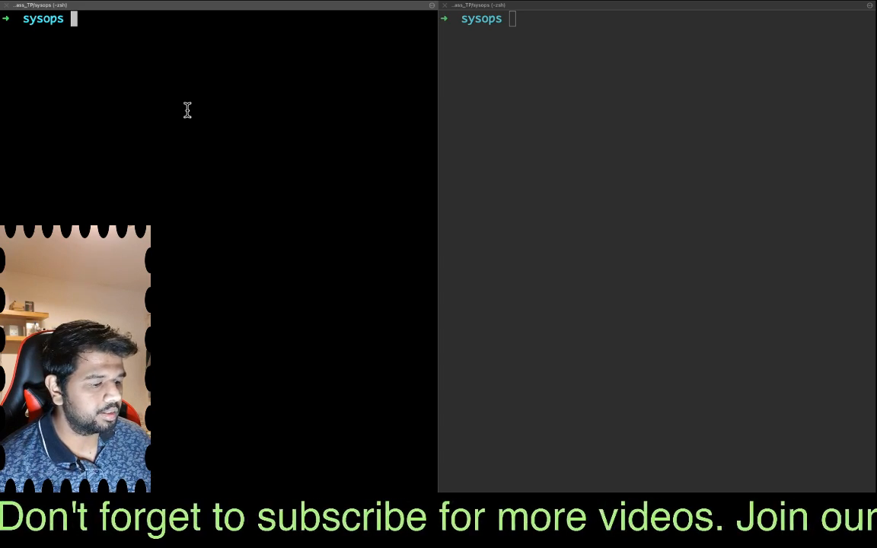
type("ls")
key("Return")
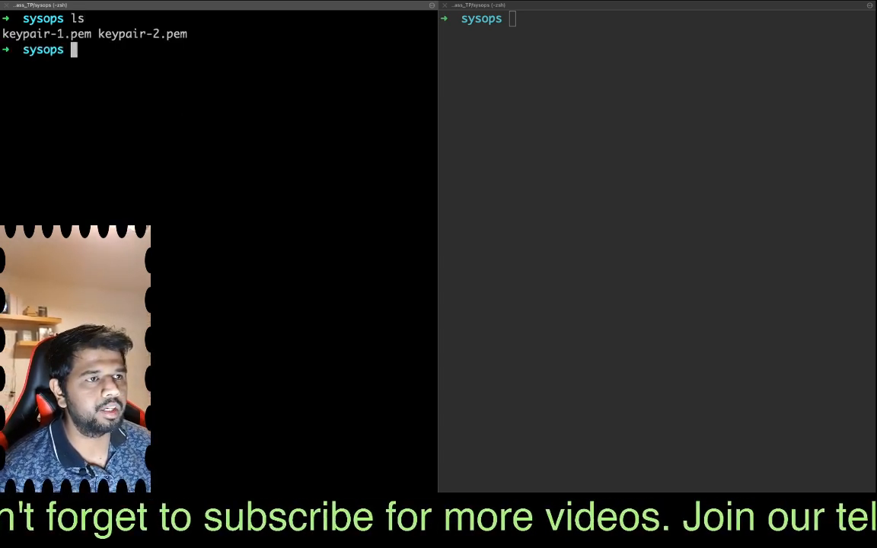
left_click_drag(2, 33, 194, 43)
left_click(129, 55)
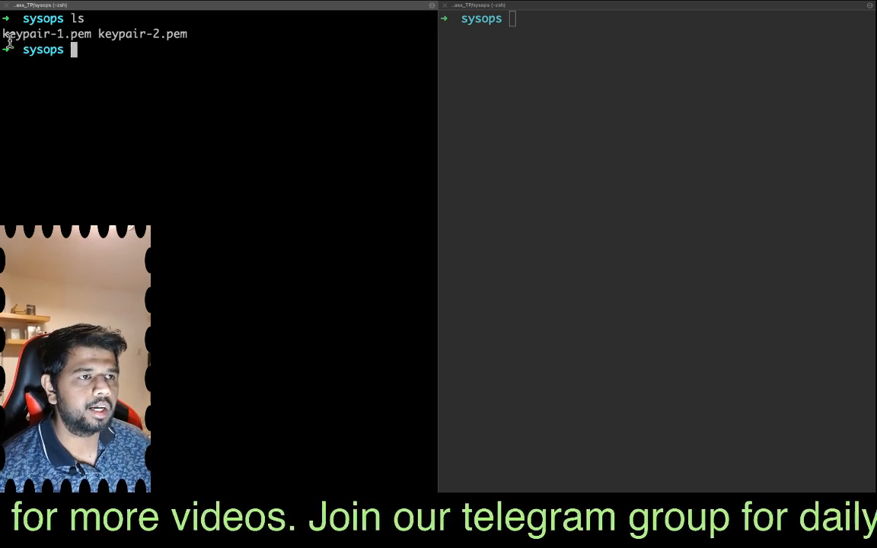
left_click_drag(3, 34, 91, 33)
left_click(78, 76)
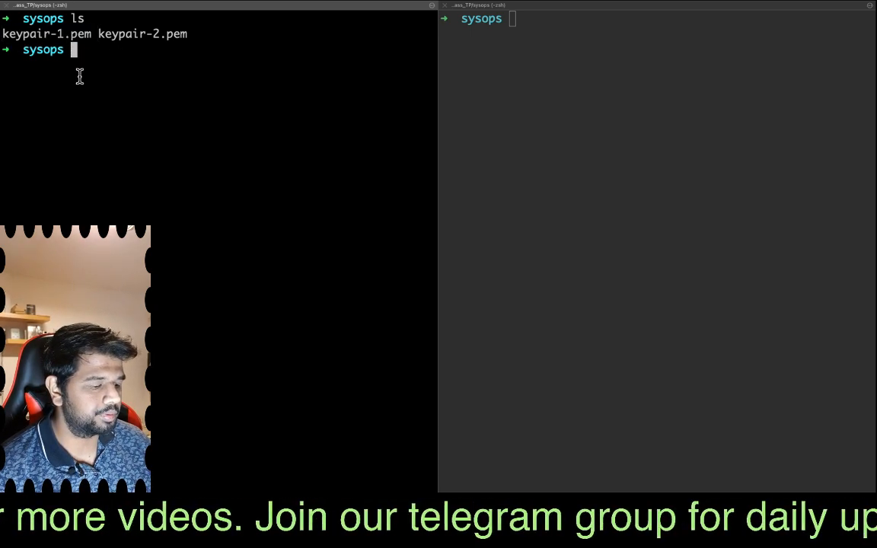
- Restrict keypair-1.pem to owner read-only access with chmod 400
type("chmod 400 ")
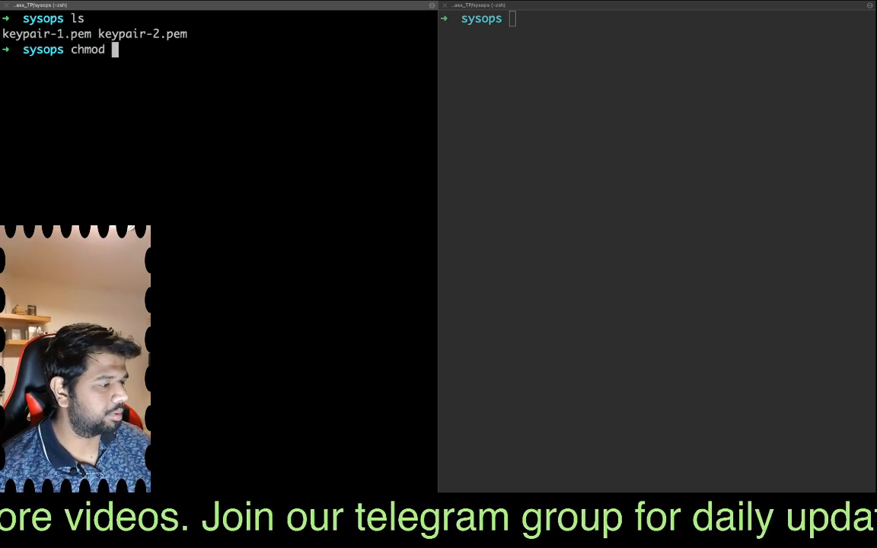
type("ke")
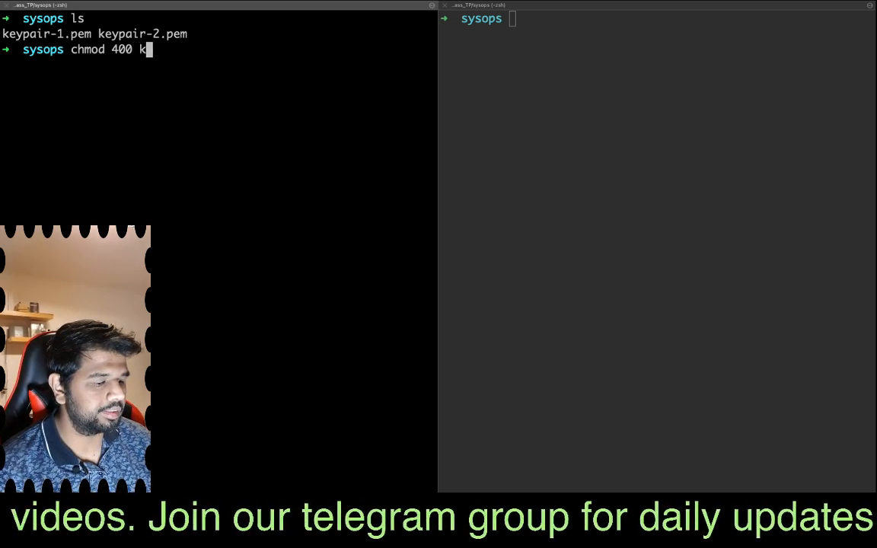
key("Tab")
type("1")
key("Tab")
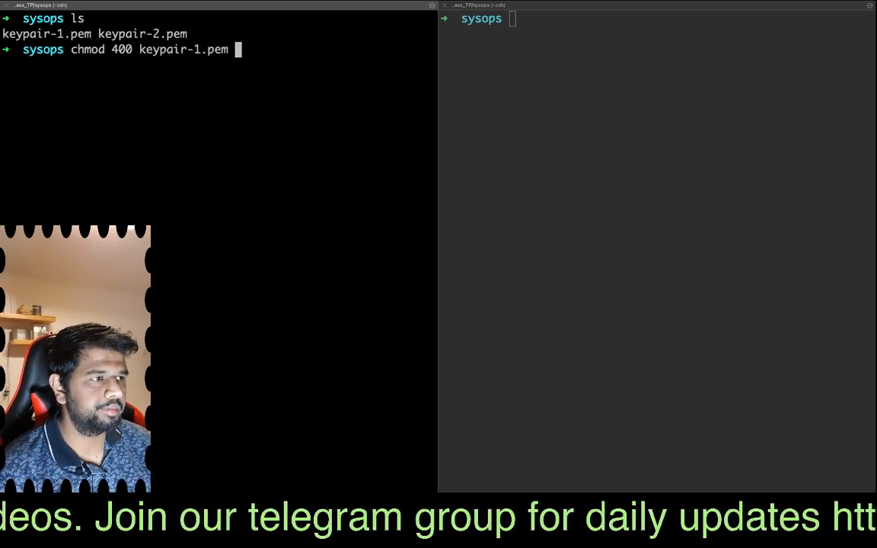
key("Return")
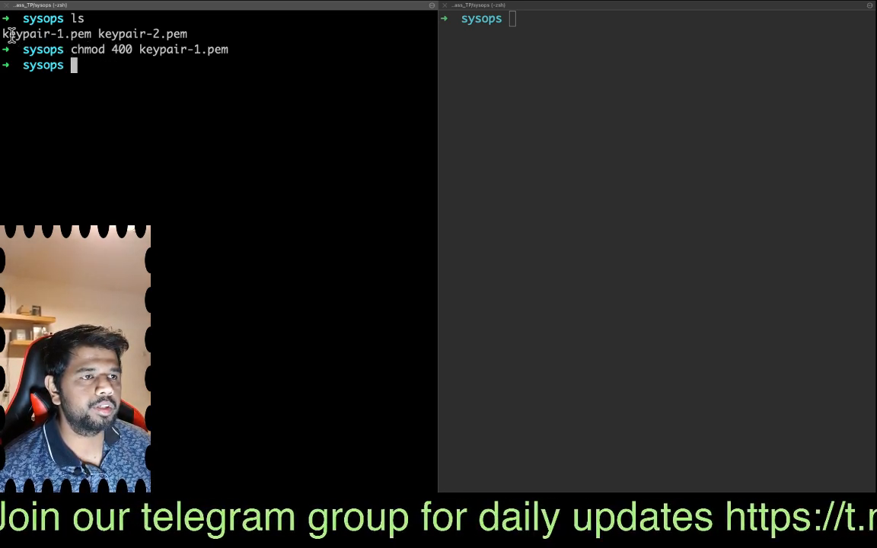
left_click_drag(8, 32, 87, 35)
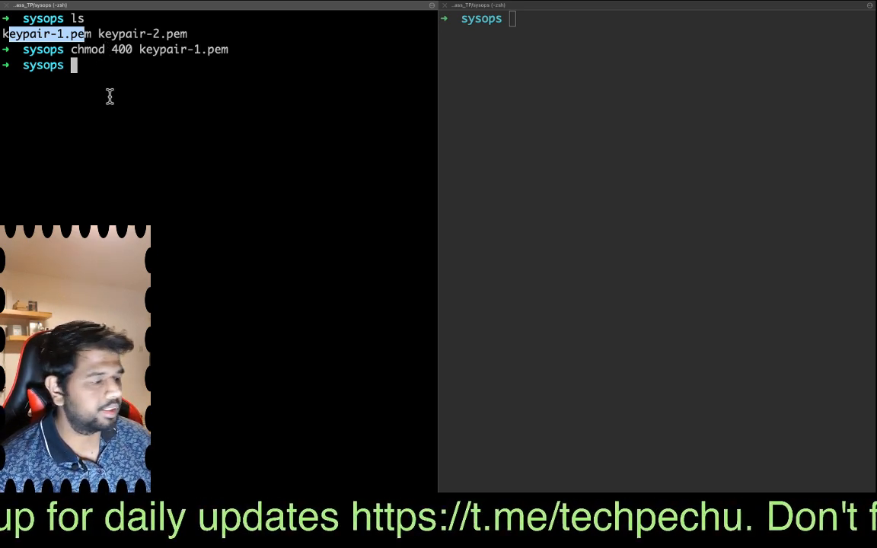
- Switch back to the EC2 console and check the inbound port range in the kp-2 instance's security details
key("ctrl+Left")
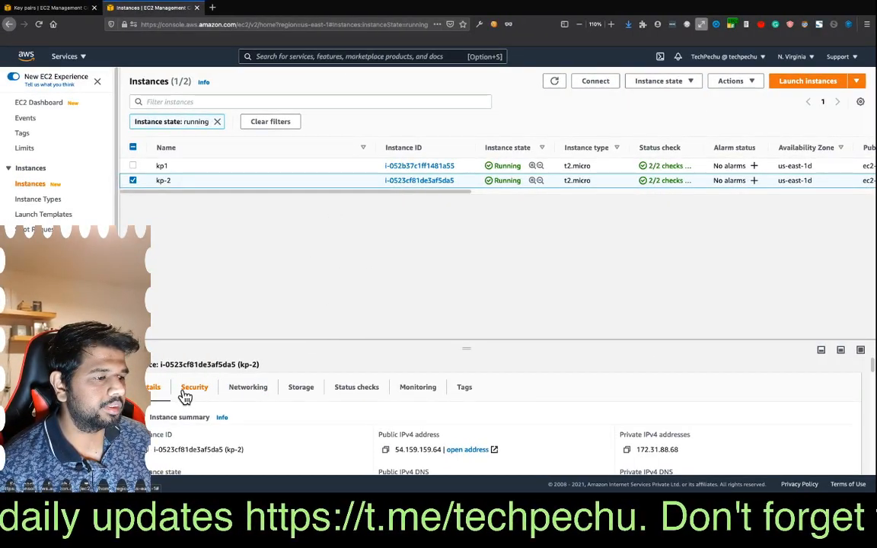
scroll(259, 419, "down", 2)
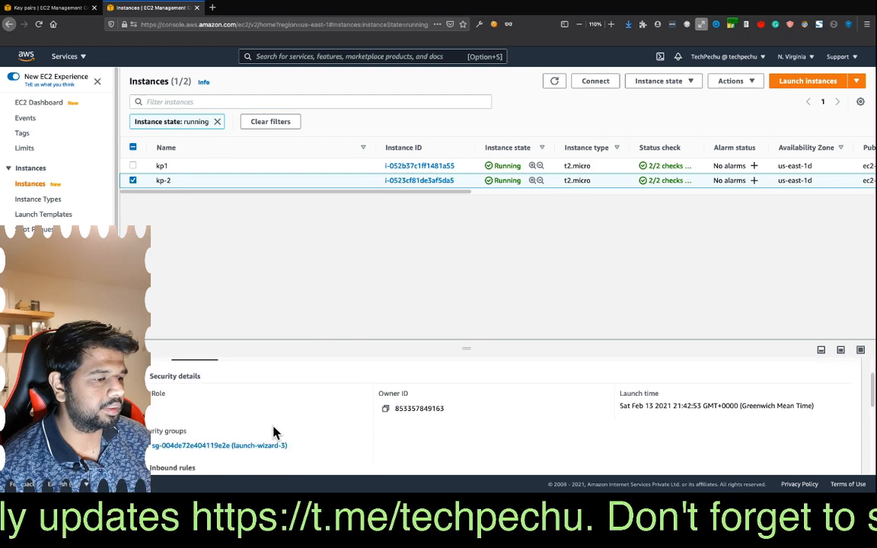
scroll(308, 414, "down", 3)
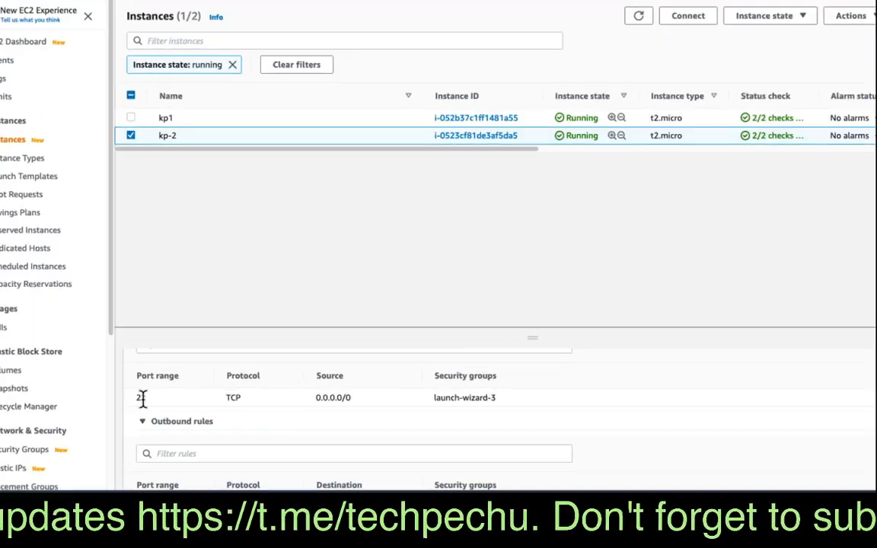
left_click_drag(136, 398, 156, 402)
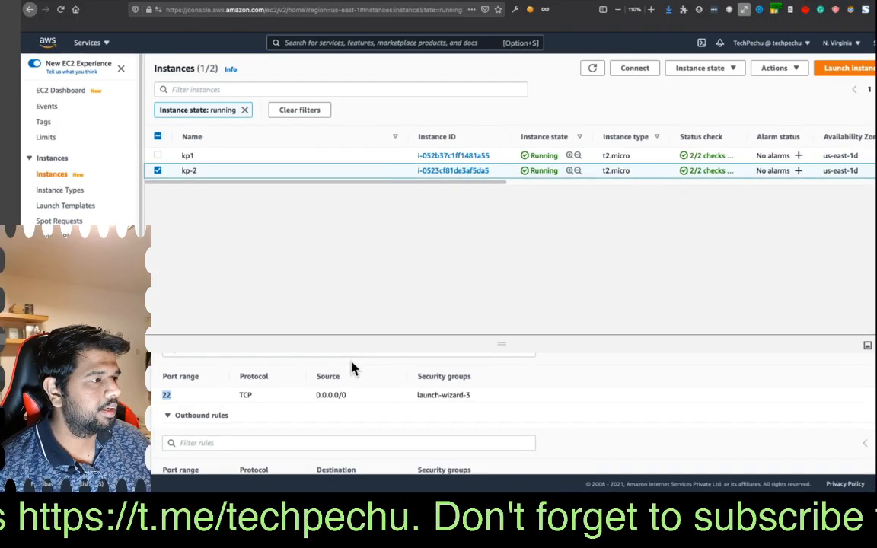
- Copy the example SSH client command for the kp1 instance and run it in the first terminal pane using keypair-1.pem
left_click(159, 156)
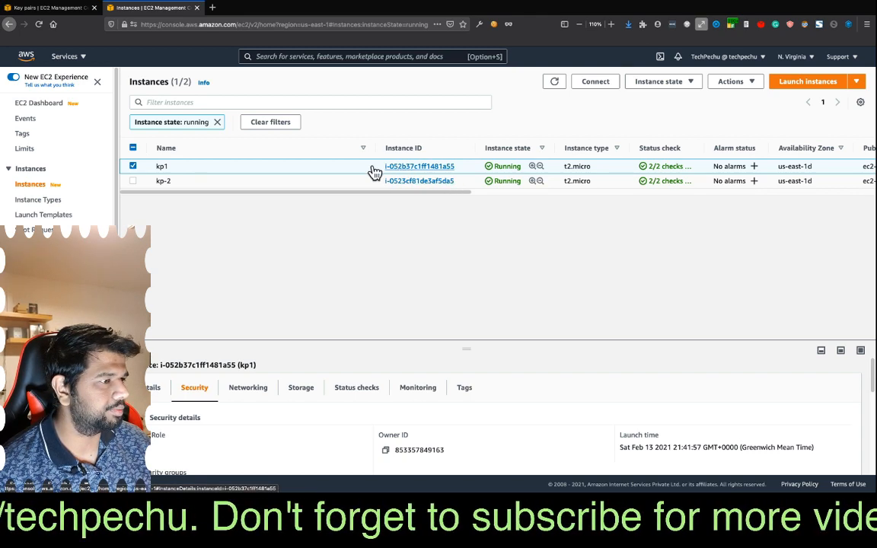
left_click(613, 85)
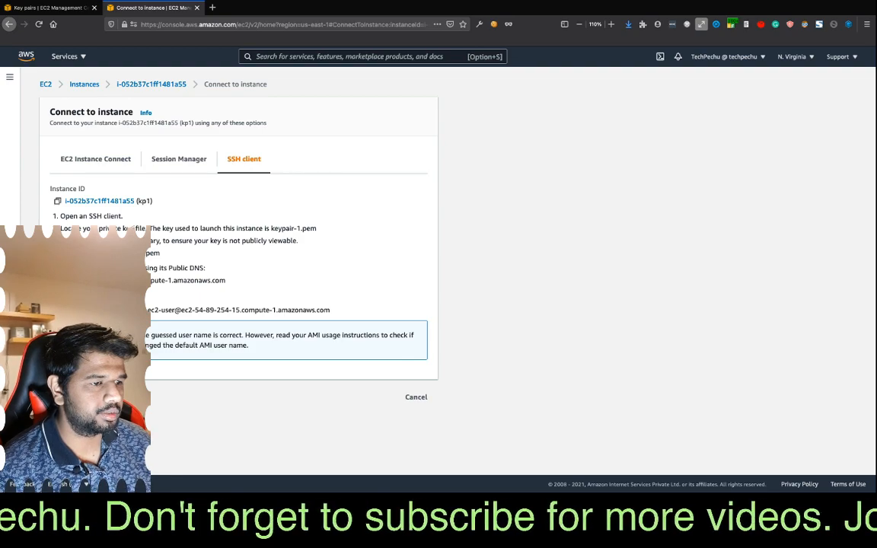
key("ctrl+Left")
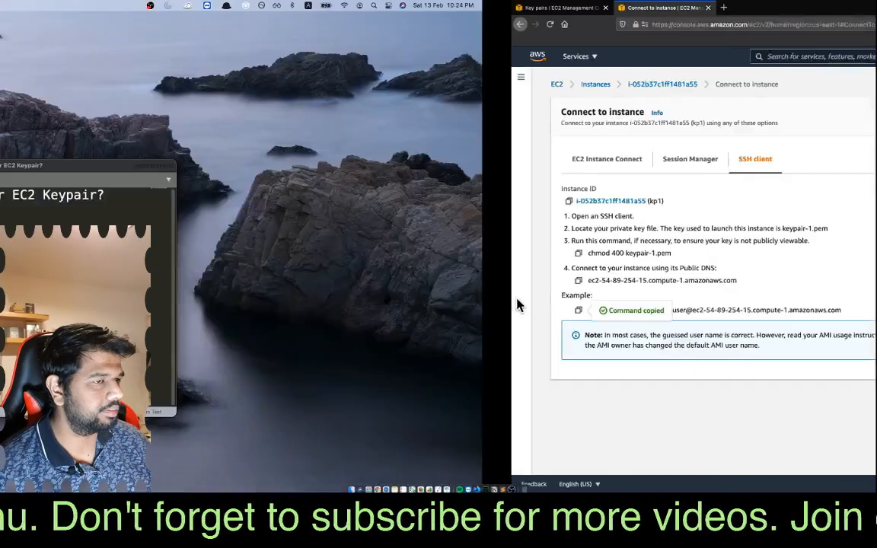
key("ctrl+Right")
key("ctrl+Right")
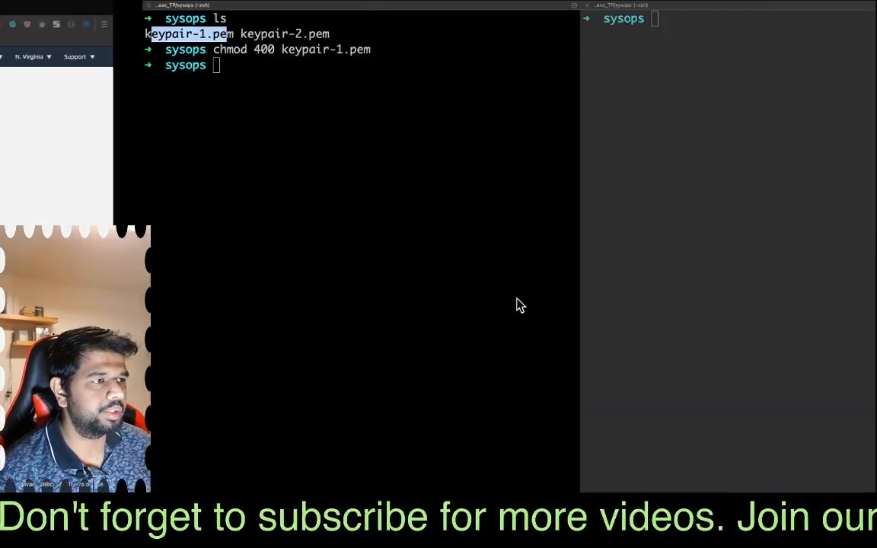
left_click(172, 216)
key("super+v")
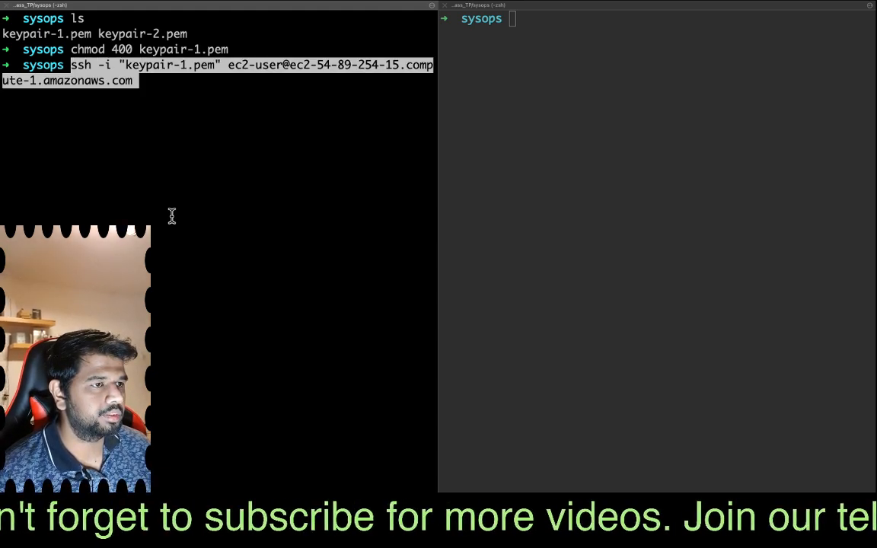
key("Return")
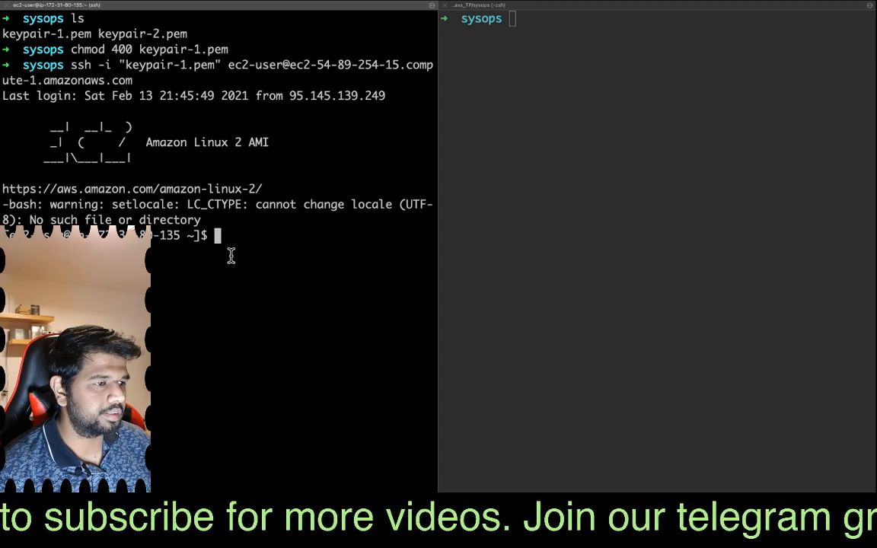
left_click(531, 151)
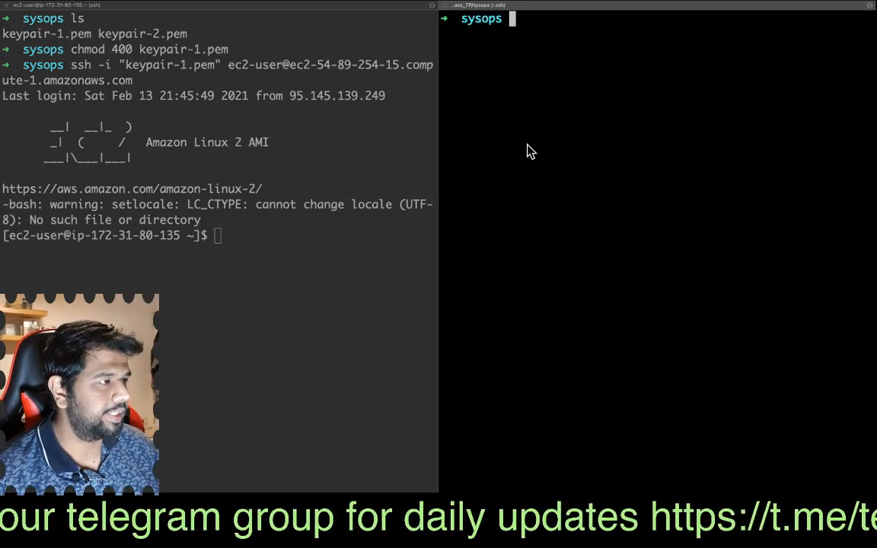
key("super+v")
key("Return")
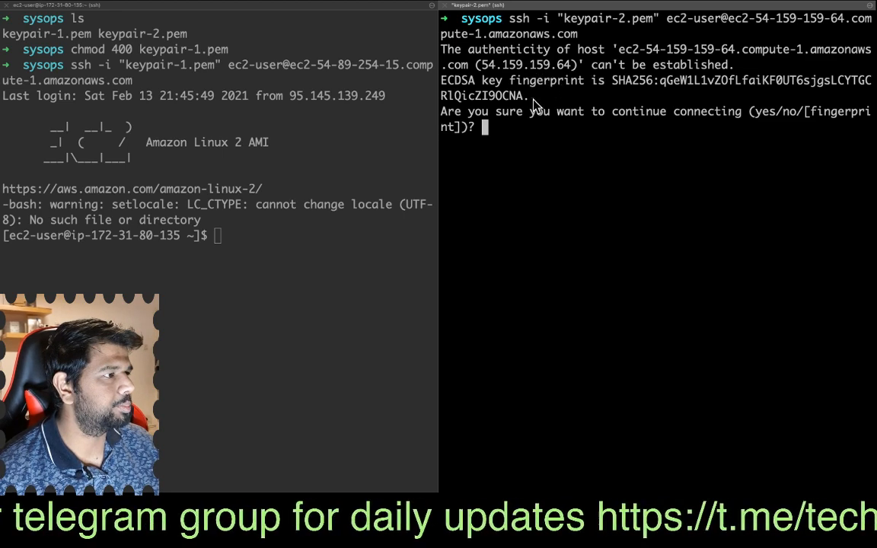
type("yes")
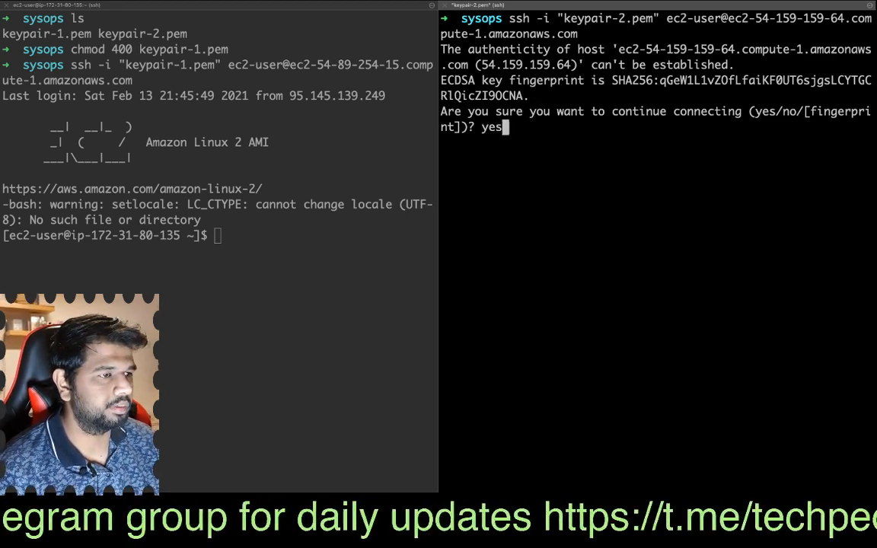
key("Return")
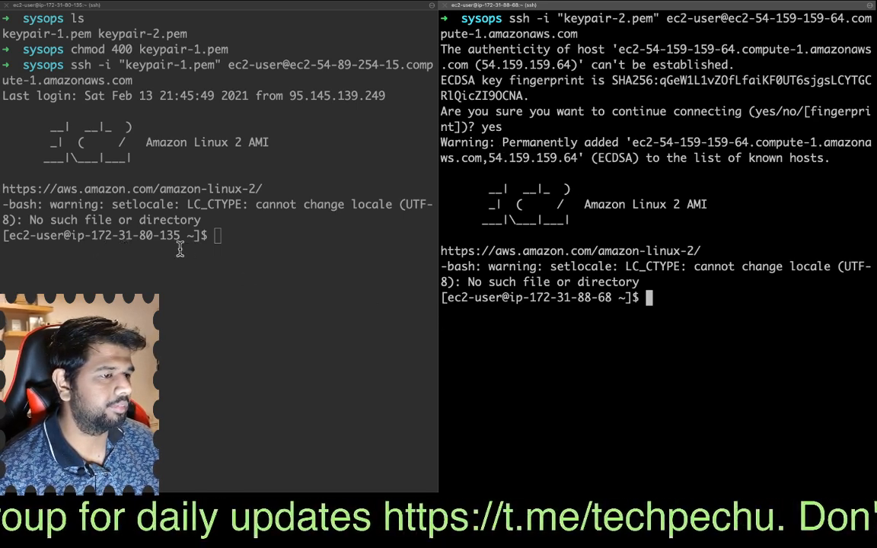
left_click_drag(49, 236, 166, 235)
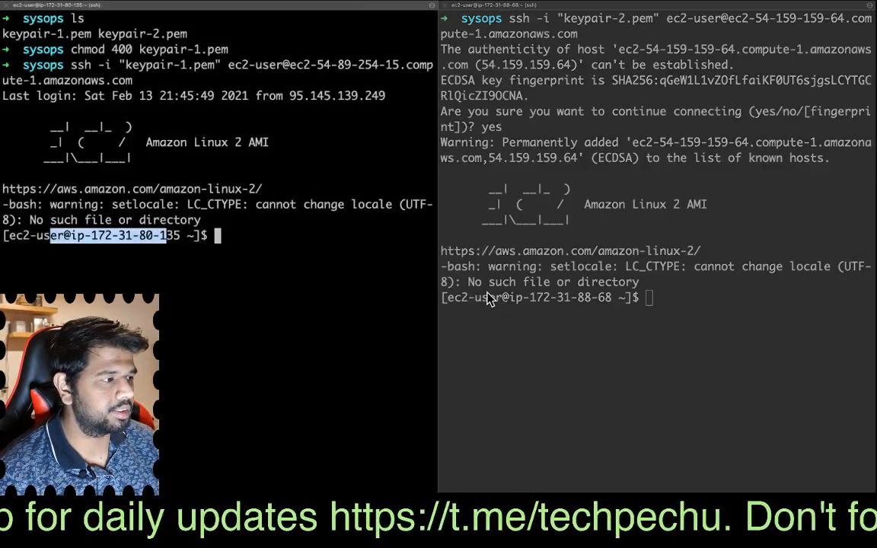
left_click_drag(530, 297, 613, 298)
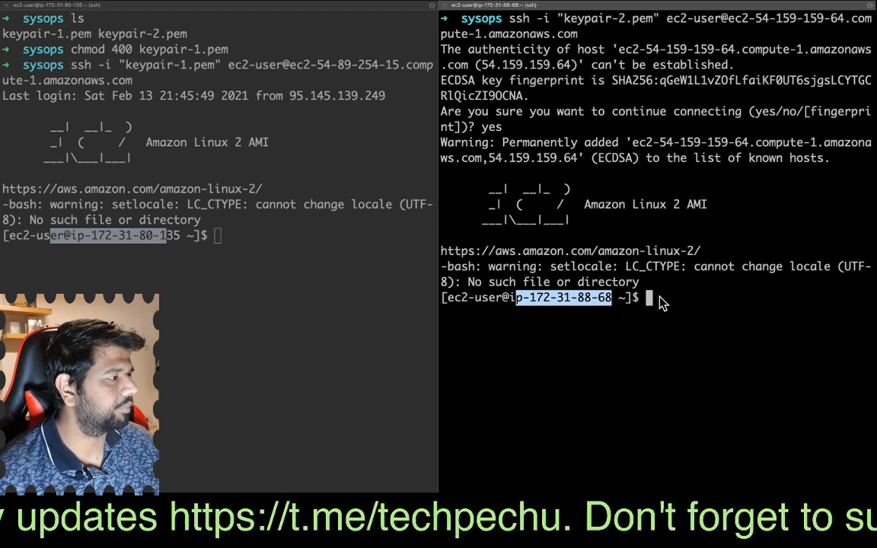
- Exit the SSH sessions on both instances, first in the keypair-1.pem pane and then in the keypair-2.pem pane
left_click(289, 284)
type("exit")
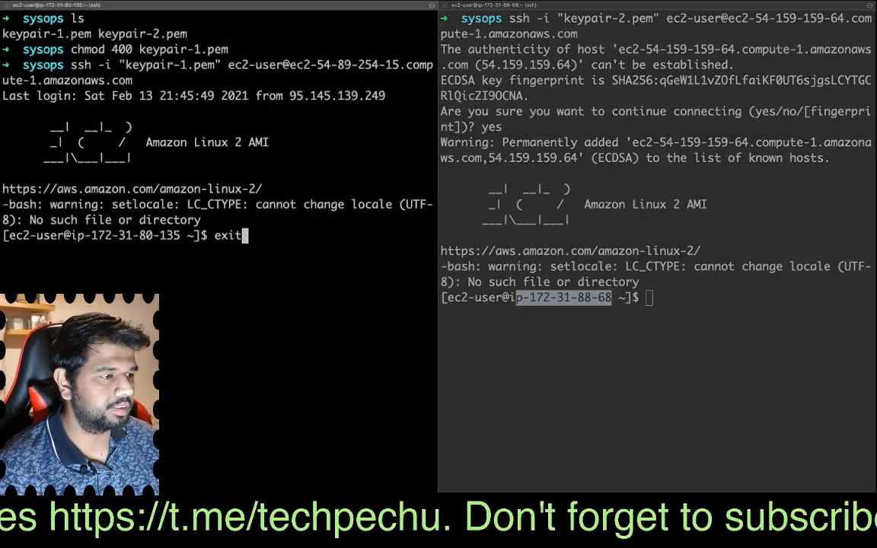
key("Return")
left_click(672, 319)
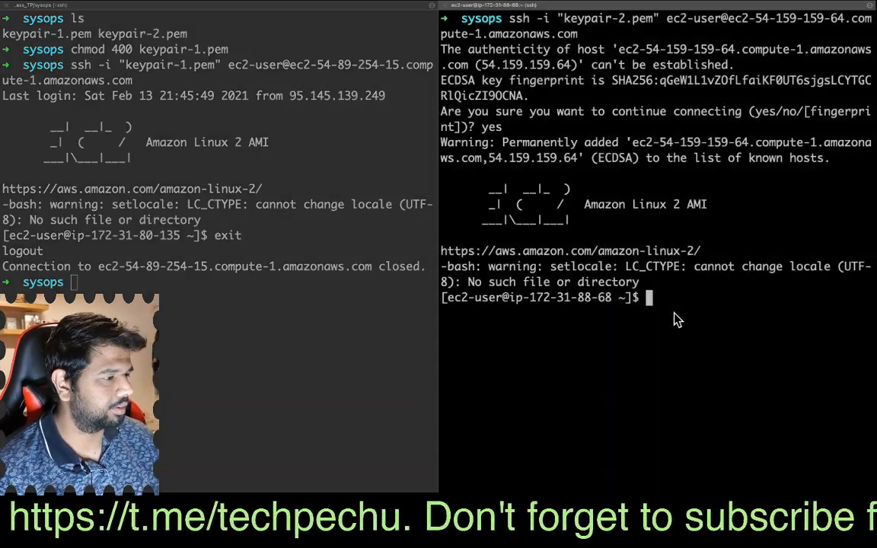
type("exi")
type("t")
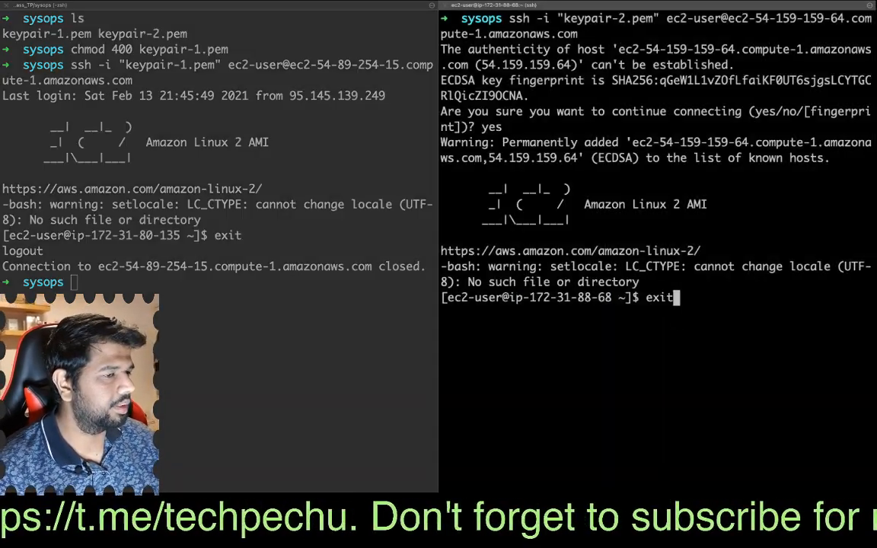
key("Return")
- Clear the output in both terminal panes
left_click(178, 320)
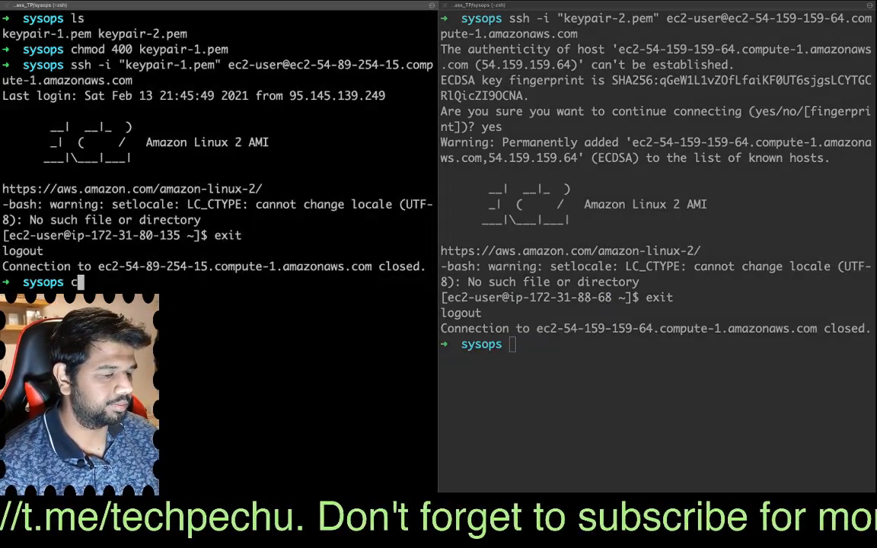
type("clear")
key("Return")
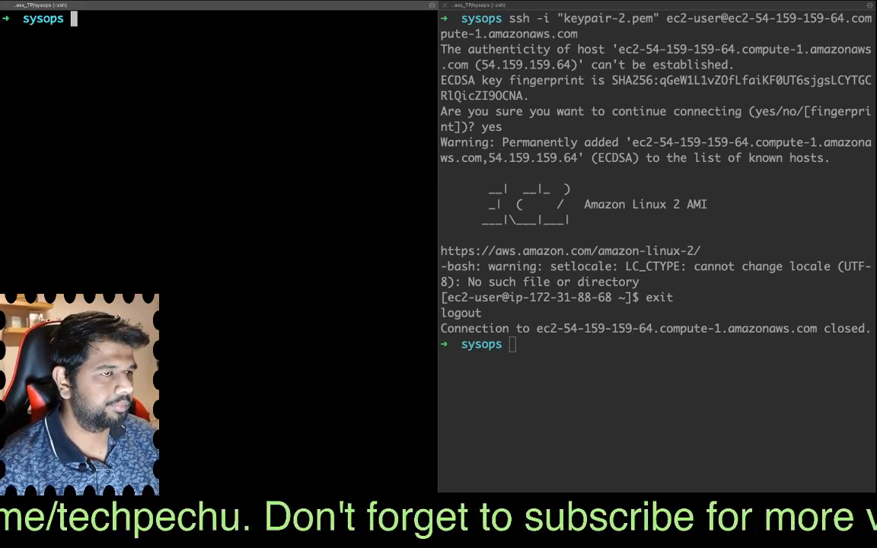
left_click(556, 353)
type("clear")
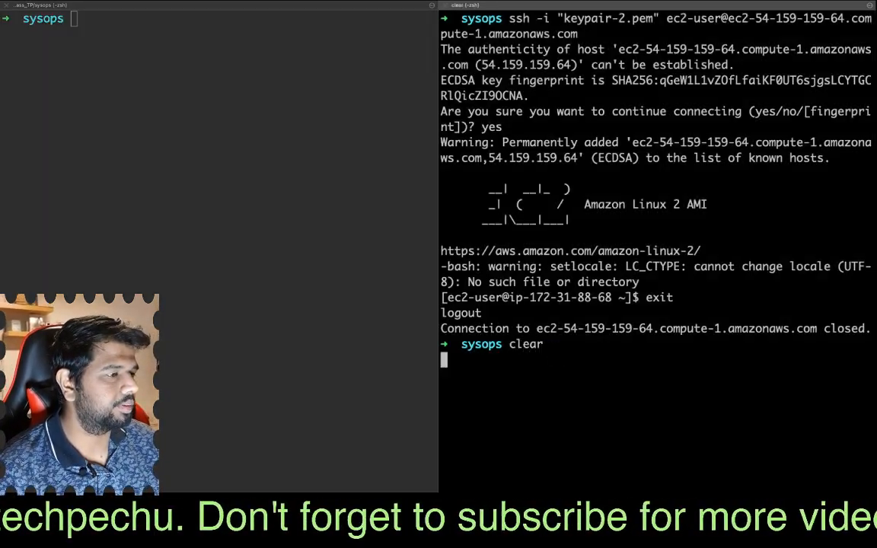
key("Return")
- Delete keypair-1.pem from the sysops folder in the first terminal pane, accepting the read-only override with y
left_click(101, 119)
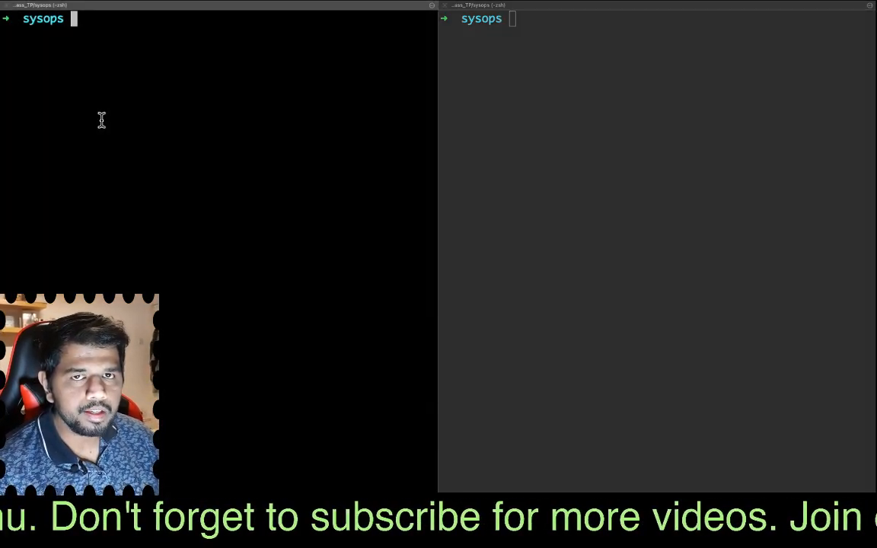
type("rm ")
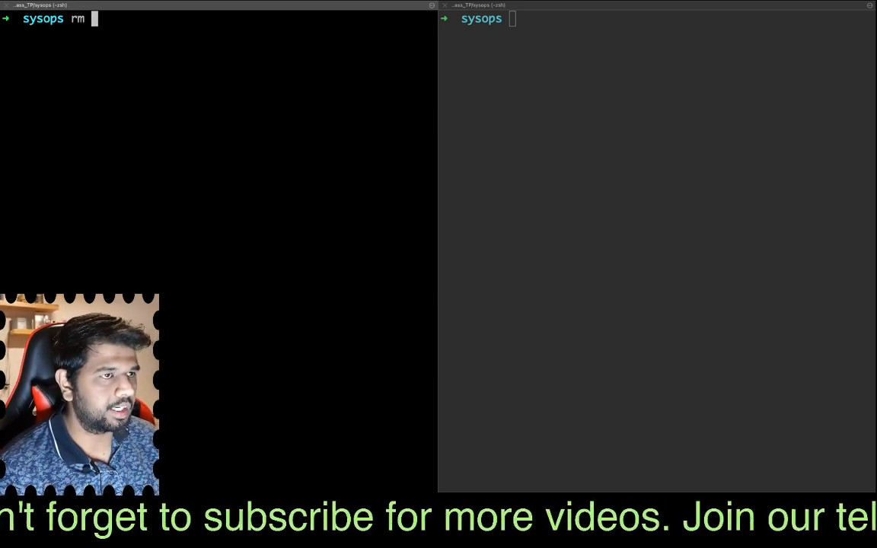
type("keypair-")
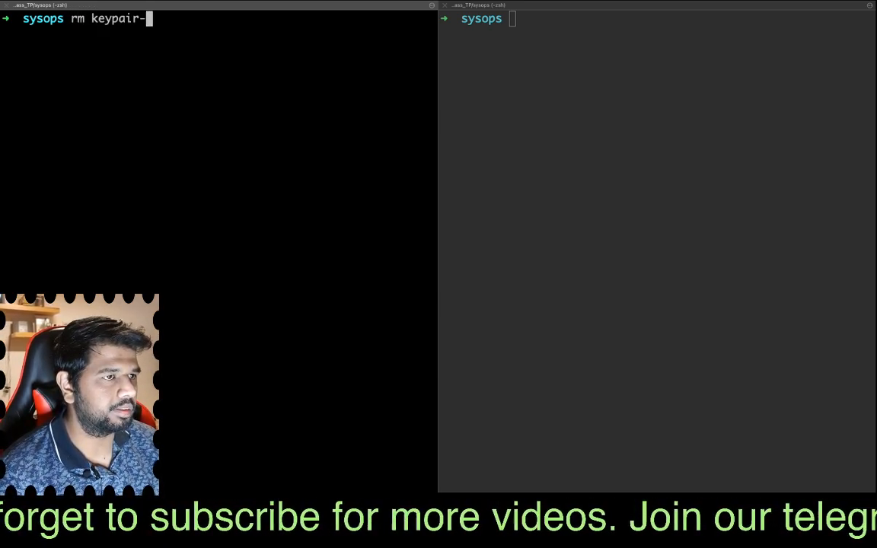
type("1")
key("Tab")
key("Return")
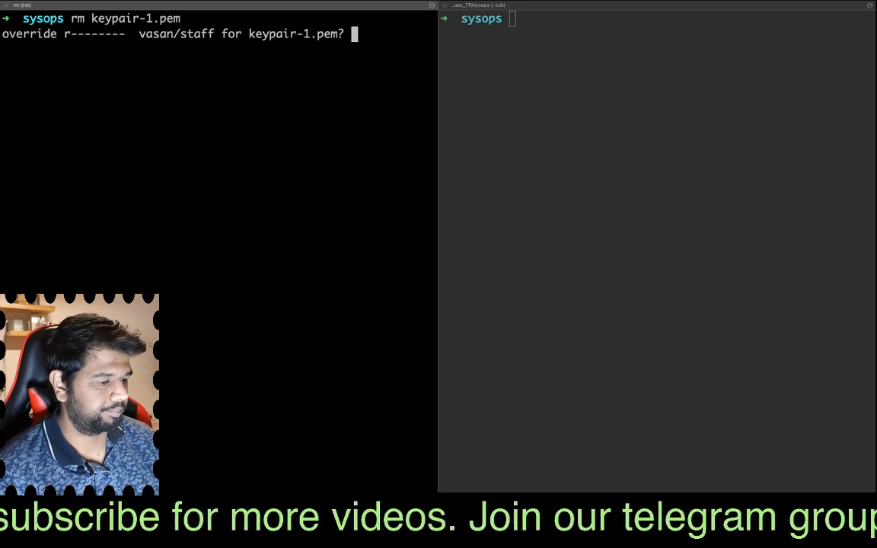
type("y")
key("Return")
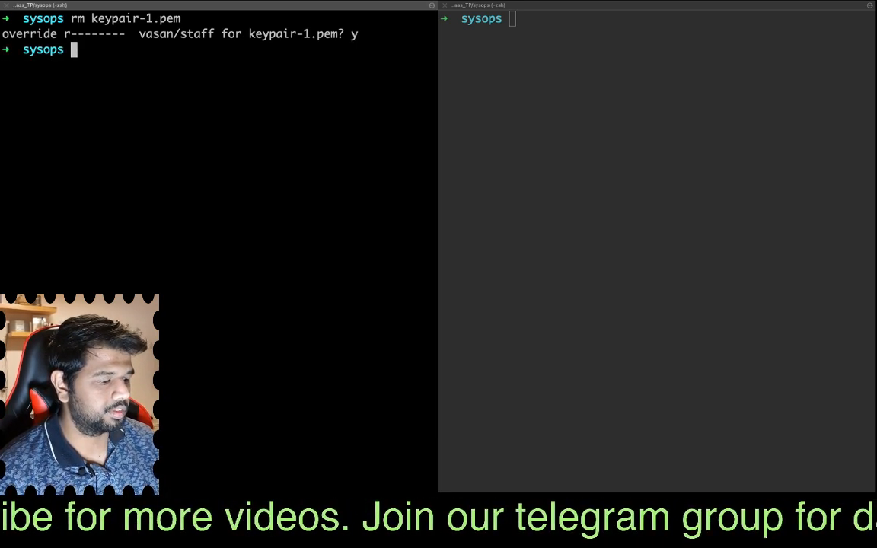
- List the sysops folder in the first terminal pane and check which key files remain
type("ls")
key("Return")
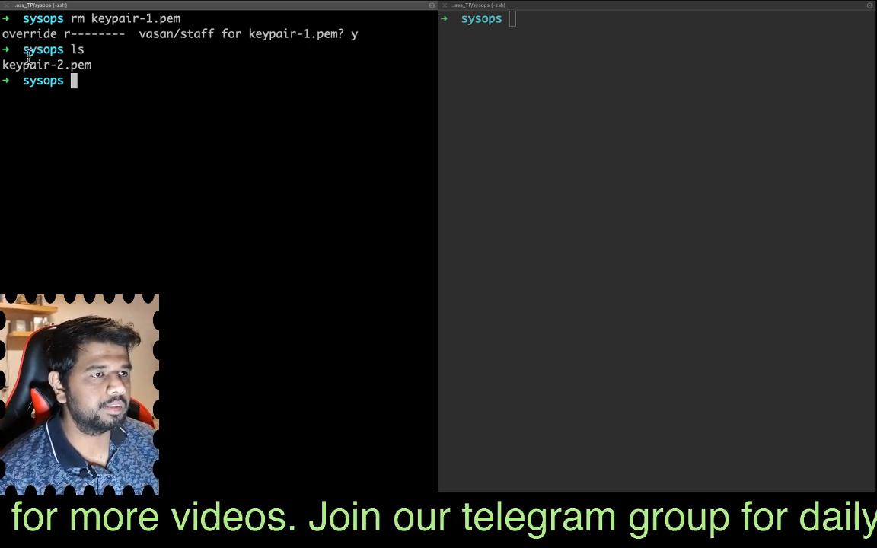
left_click_drag(104, 67, 2, 74)
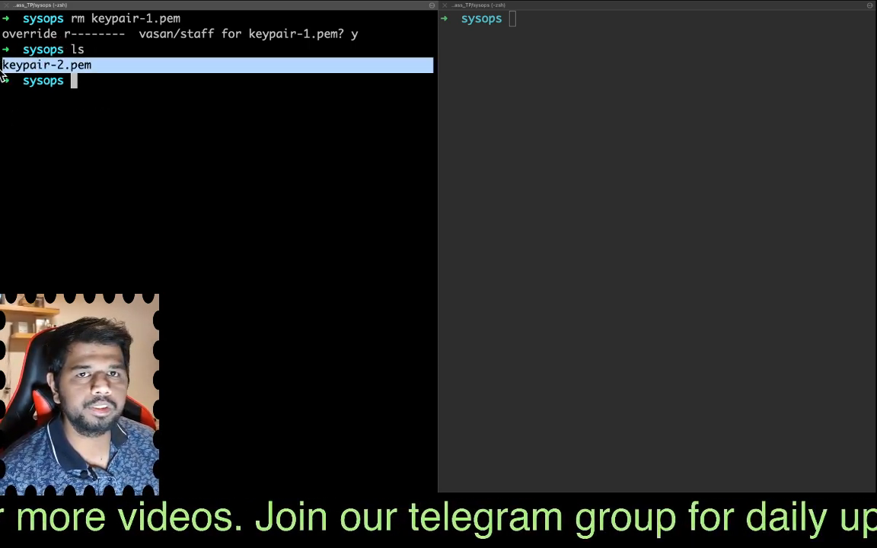
left_click(107, 86)
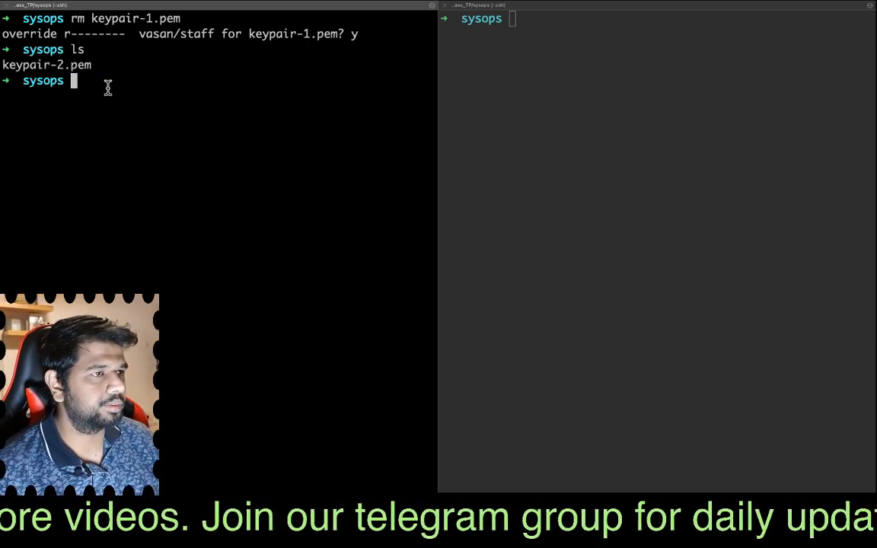
- Get the kp1 SSH client command from the EC2 console and try connecting with the deleted keypair-1.pem in the first terminal pane
key("ctrl+Left")
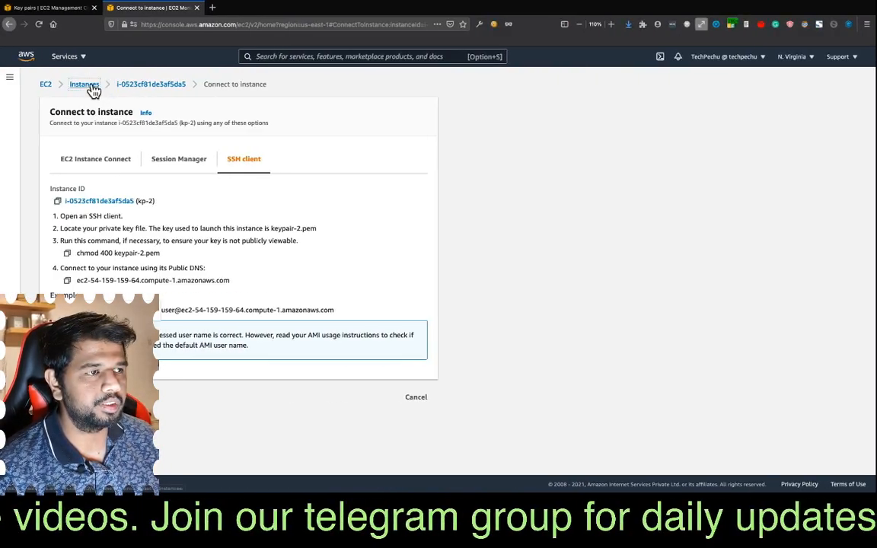
left_click(91, 86)
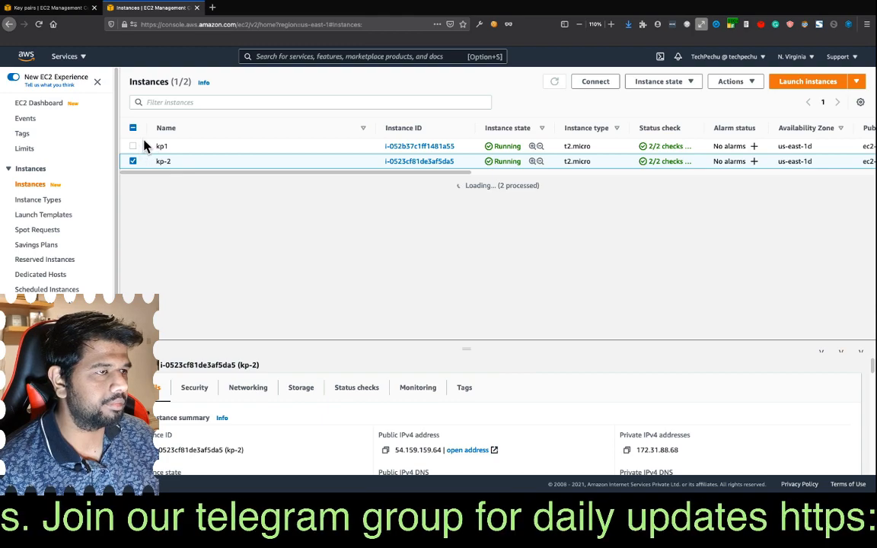
key("ctrl+Right")
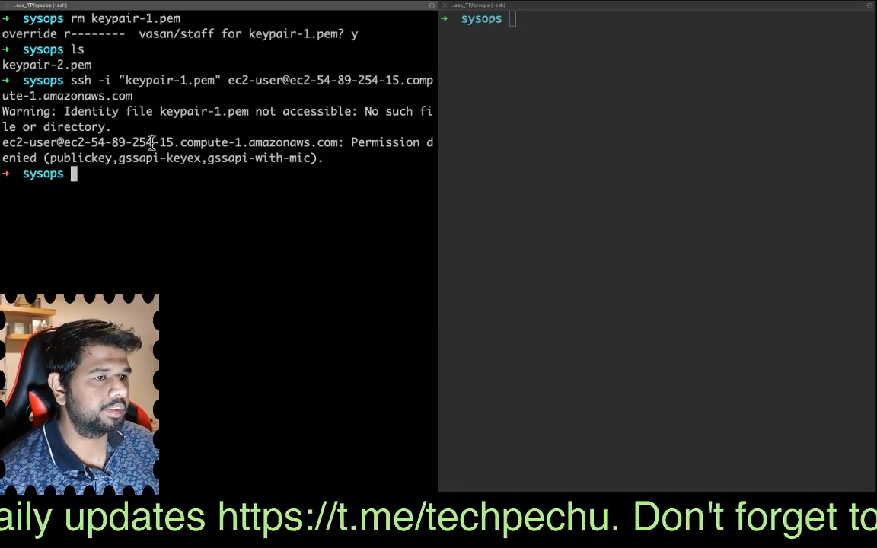
left_click_drag(90, 143, 290, 166)
left_click(311, 166)
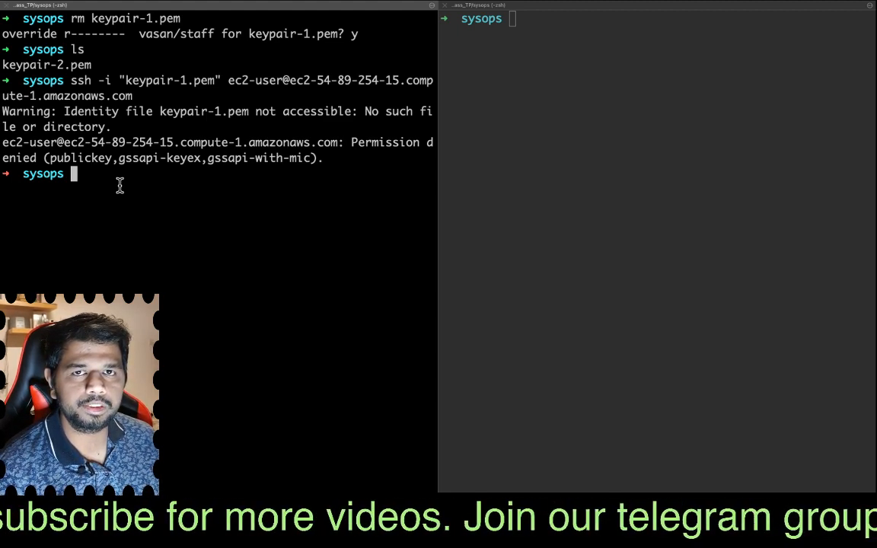
- Switch back to the EC2 console, return to the Instances list, and stop the kp1 instance
key("super+Tab")
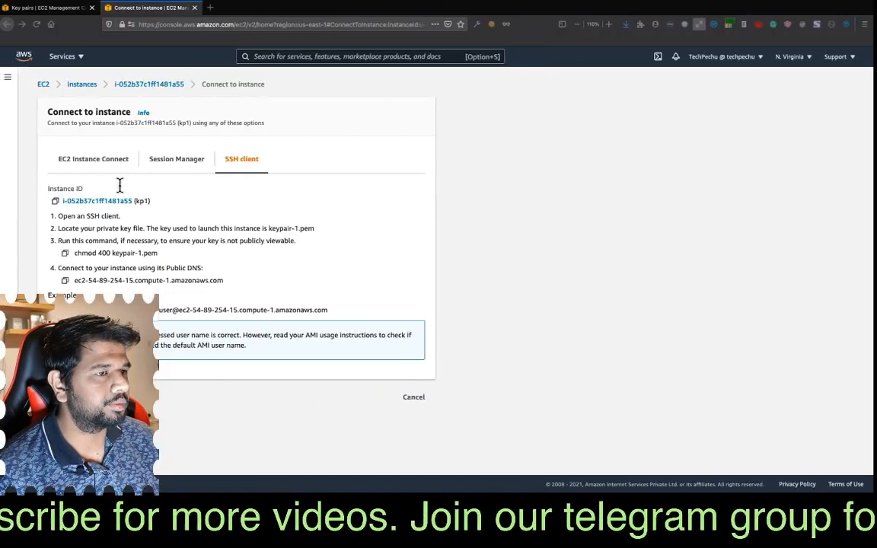
left_click(88, 86)
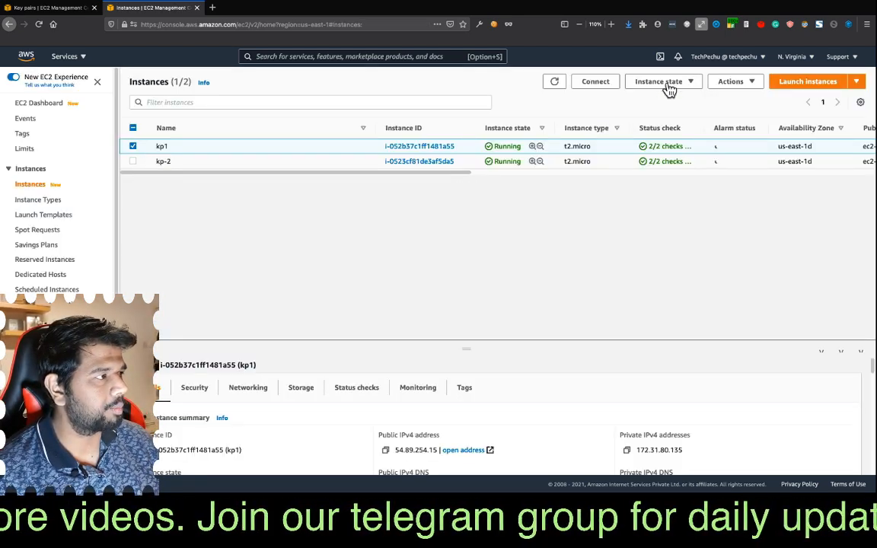
left_click(677, 85)
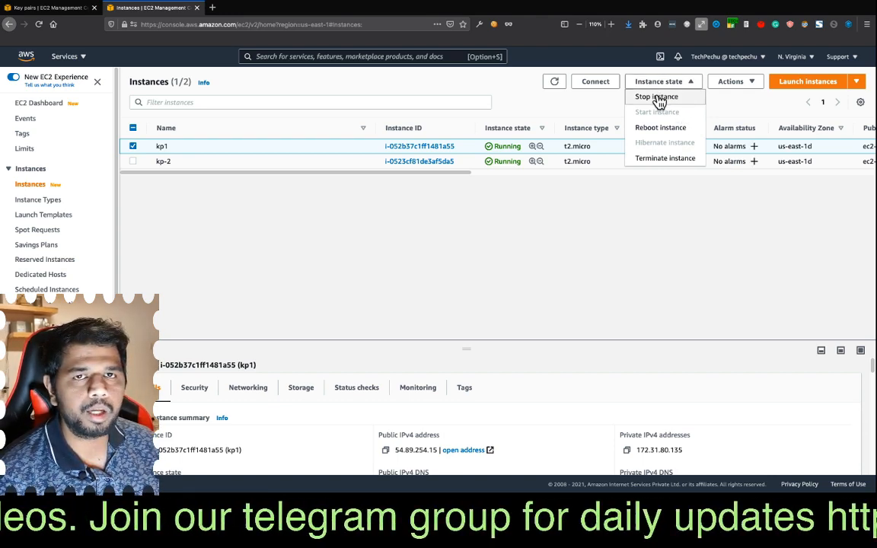
left_click(656, 97)
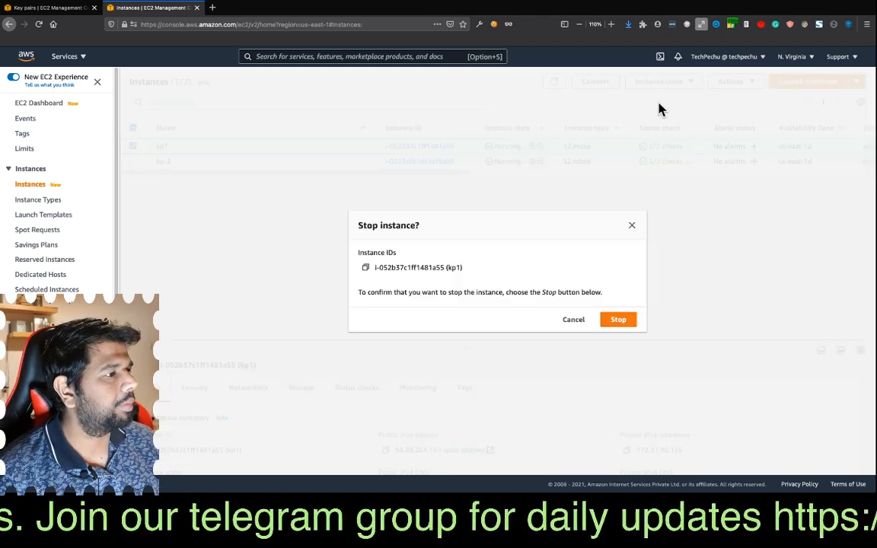
left_click(618, 321)
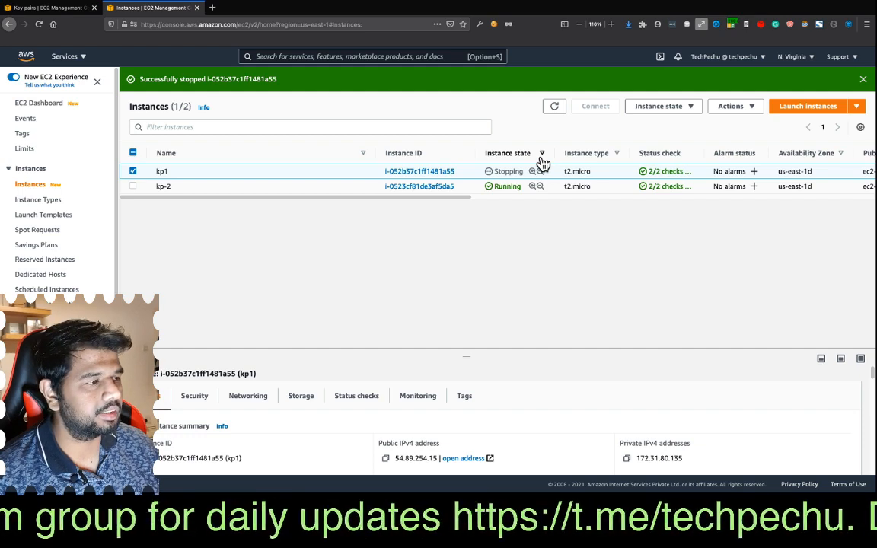
- Refresh the Instances list and check the state of kp1 and the stop notification
left_click(554, 107)
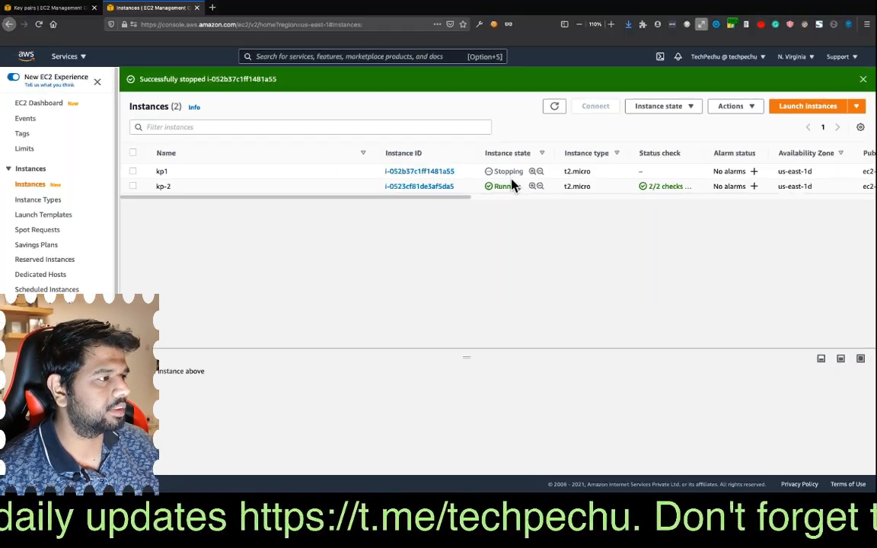
left_click(554, 106)
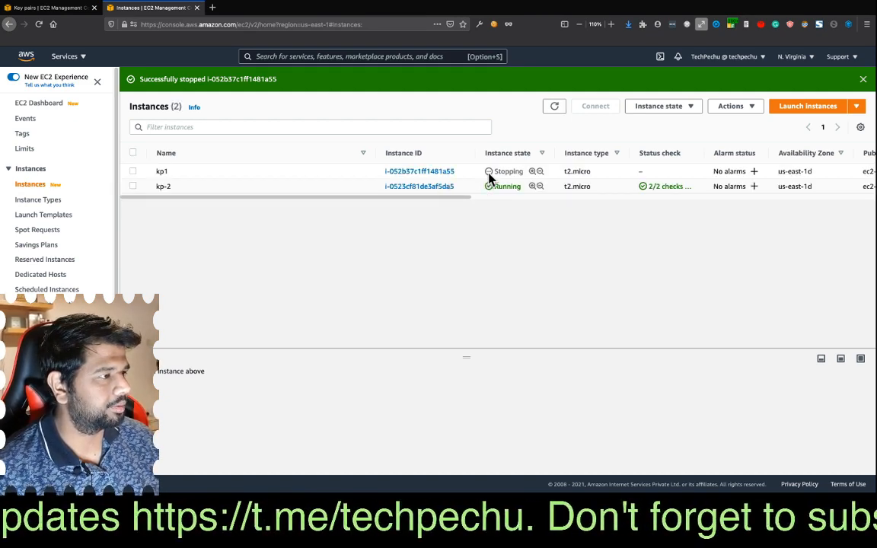
triple_click(163, 79)
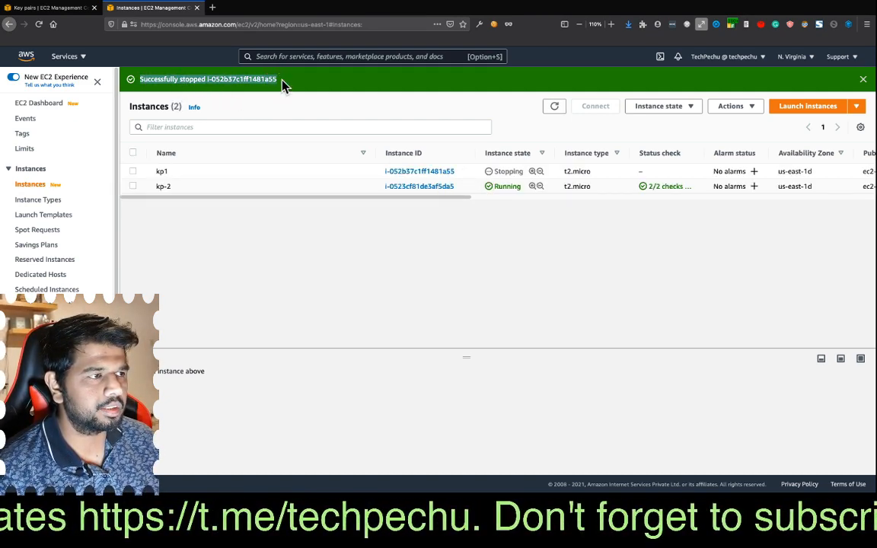
- Open the Elastic Block Store Volumes page in a separate browser tab and refresh the volume list
scroll(114, 252, "down", 2)
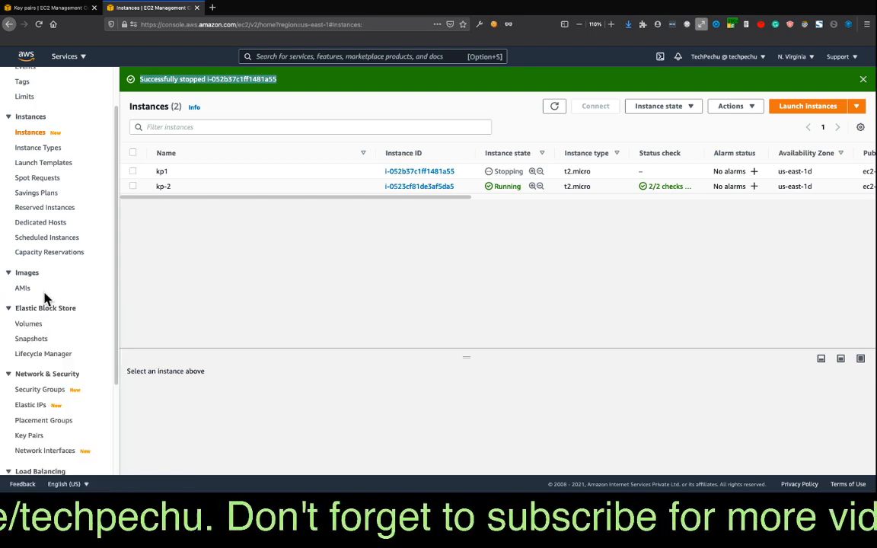
scroll(61, 301, "up", 2)
scroll(47, 311, "down", 1)
scroll(45, 316, "down", 1)
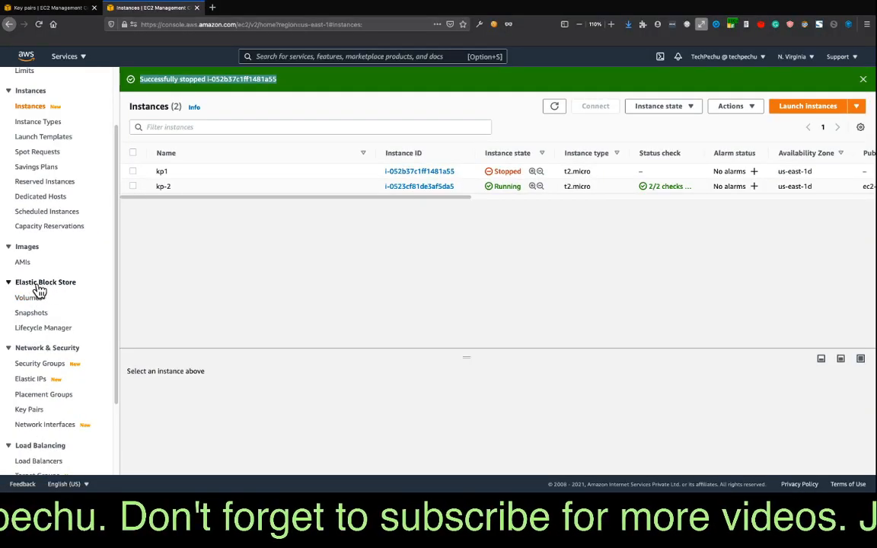
right_click(27, 305)
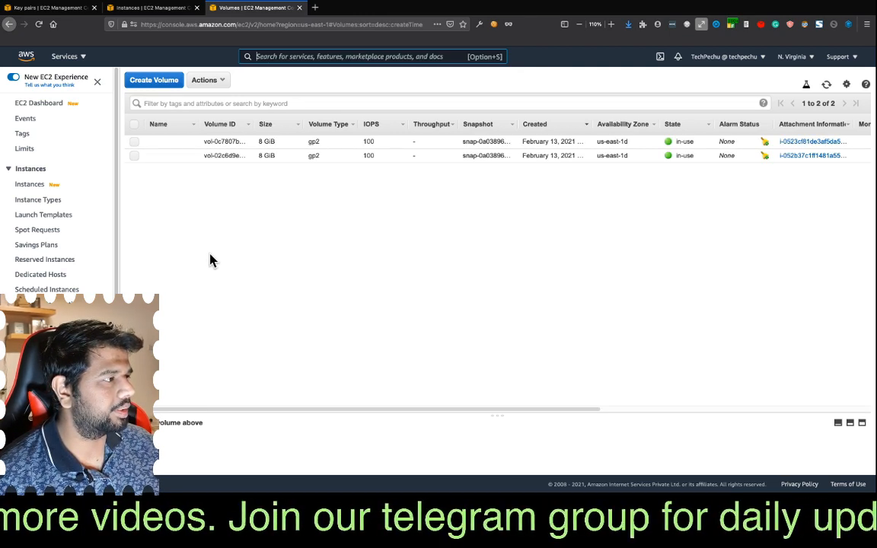
left_click(826, 85)
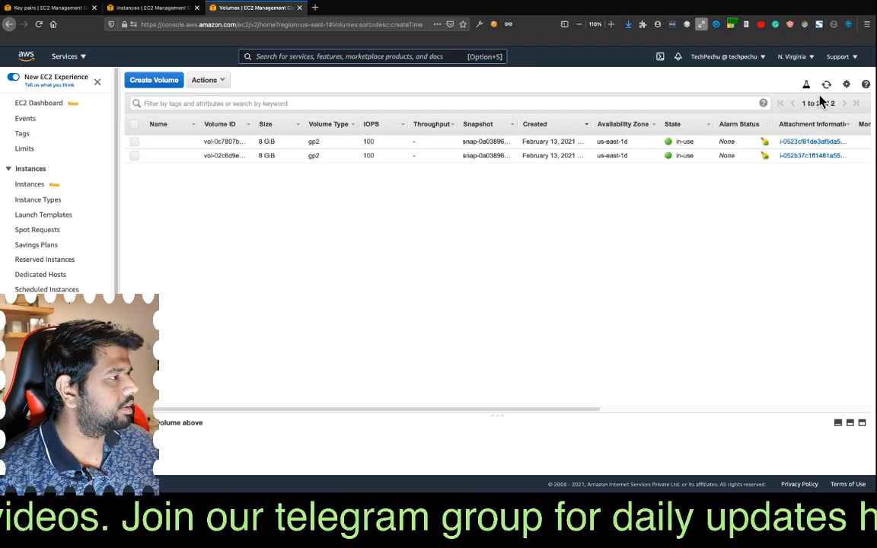
left_click(826, 85)
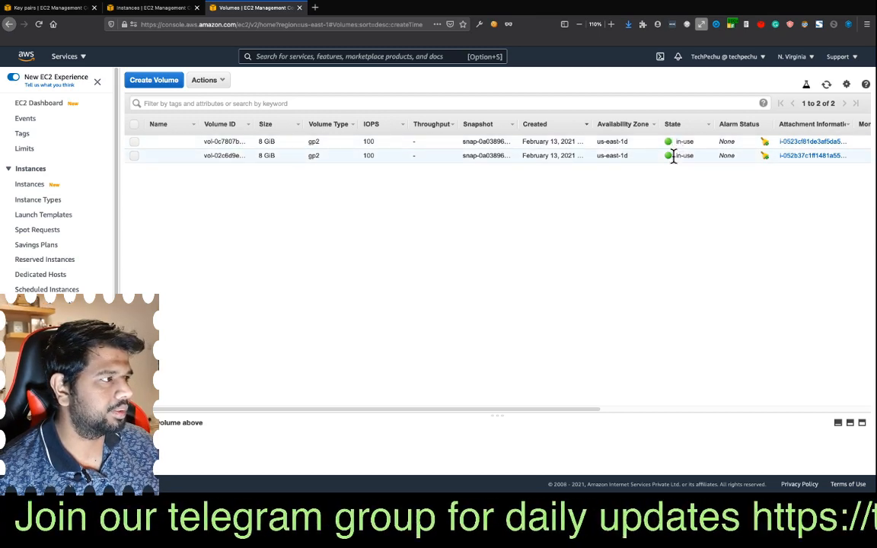
- Refresh both the Instances and Volumes lists, and narrow the Alarm Status column to examine each volume's attachment information
left_click(141, 9)
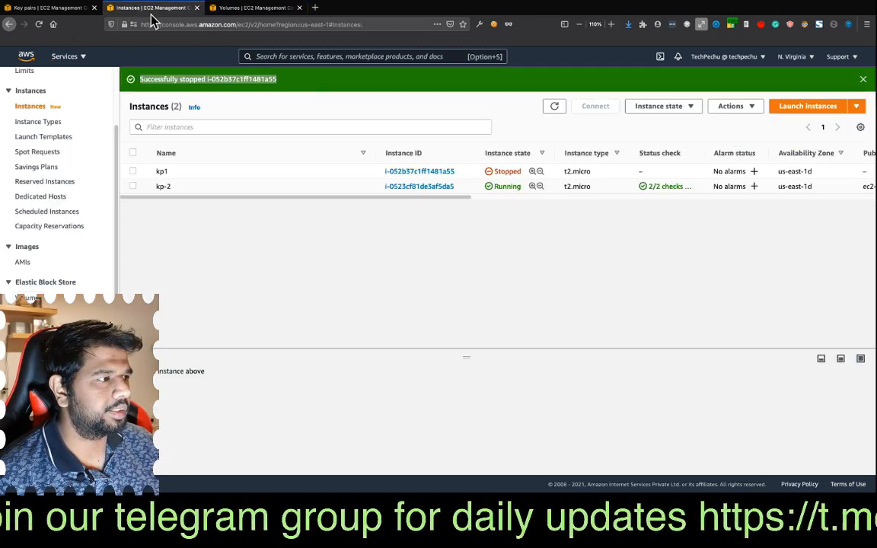
left_click(554, 107)
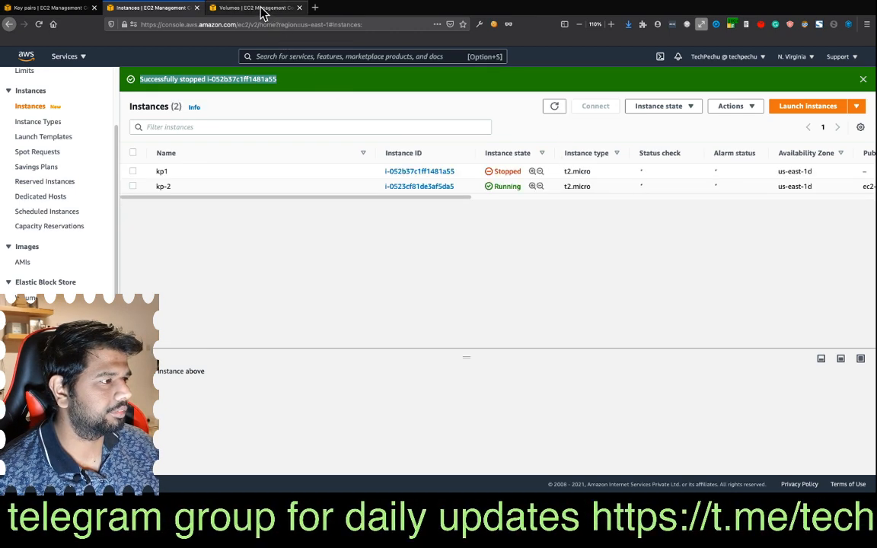
left_click(237, 9)
left_click(826, 85)
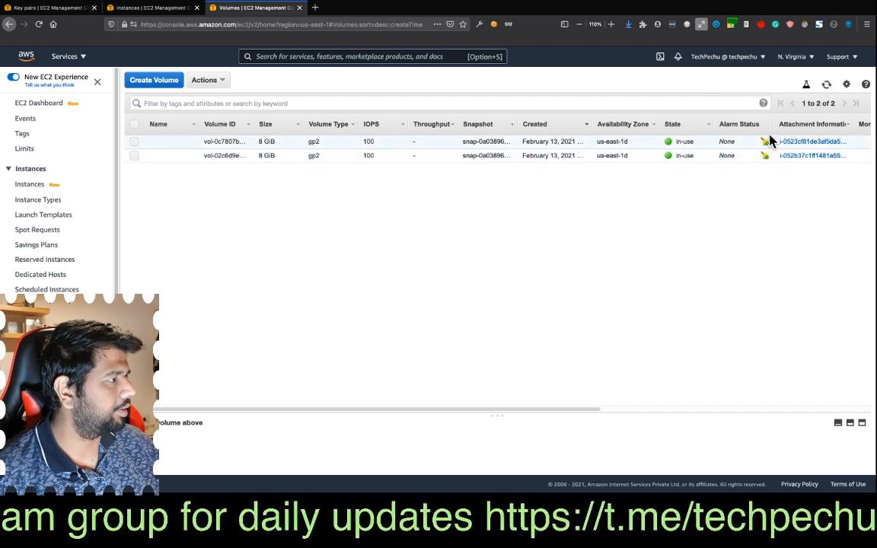
left_click_drag(772, 126, 750, 125)
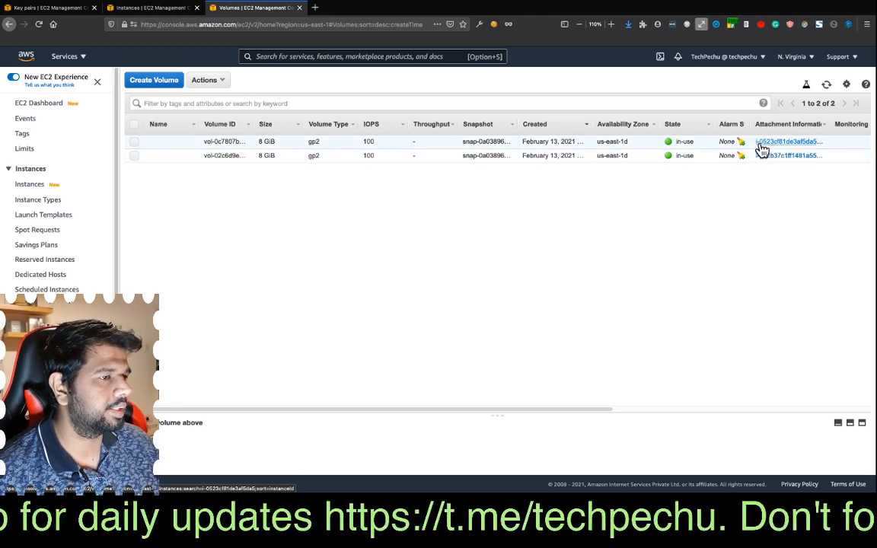
- Compare the instance IDs in the Instances list with the volumes' attachment information to identify kp1's volume
left_click(143, 7)
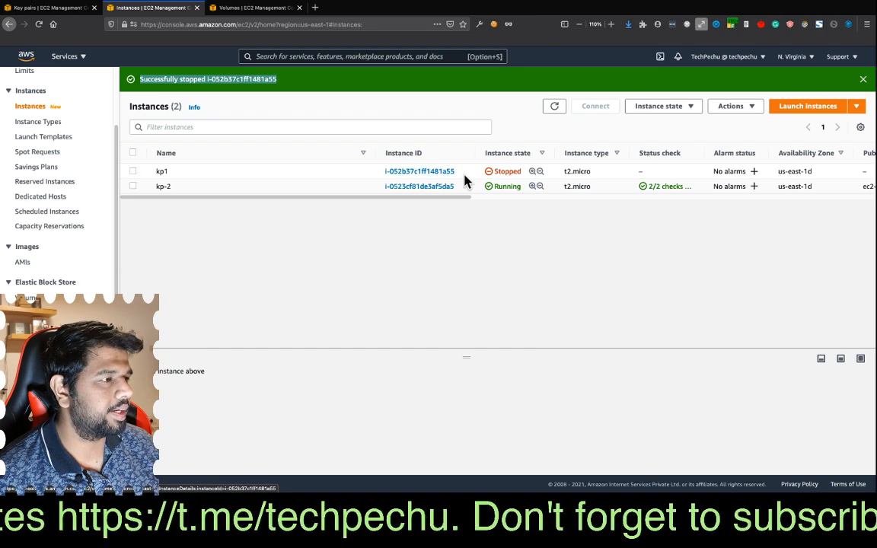
left_click(224, 8)
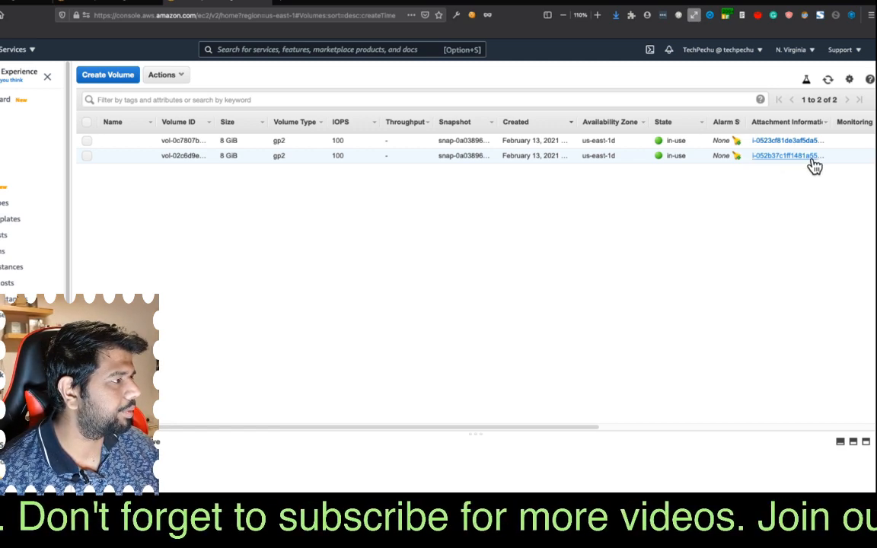
left_click(153, 9)
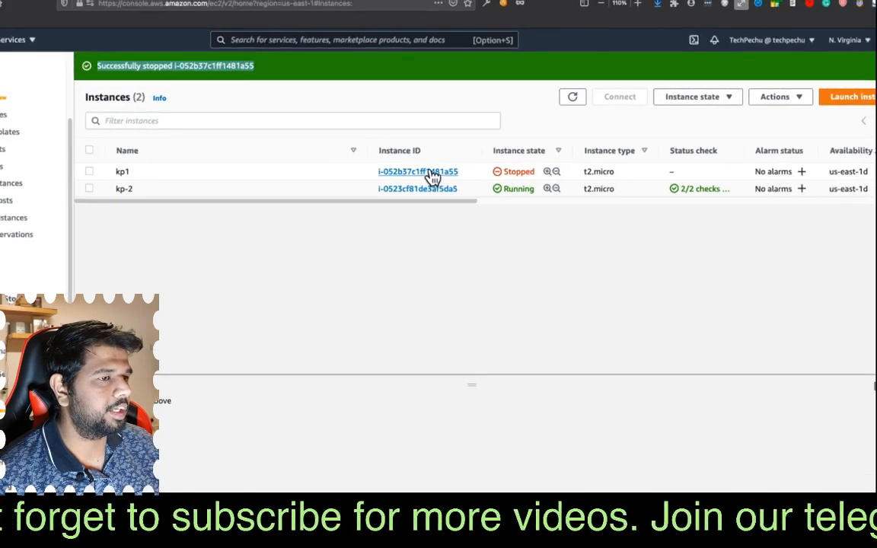
left_click(236, 9)
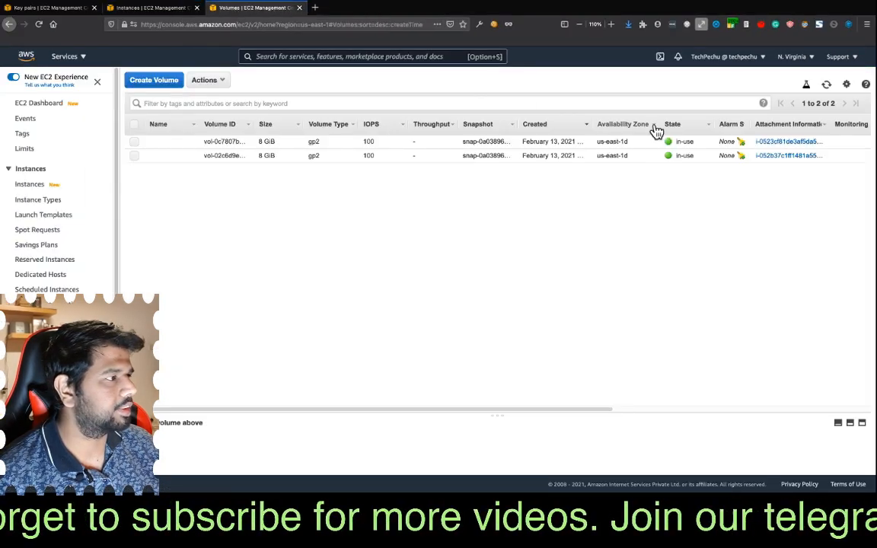
- Detach kp1's volume vol-02c6d9e5f1c66ad2e, then refresh the volume list and check the volume's state
left_click(134, 143)
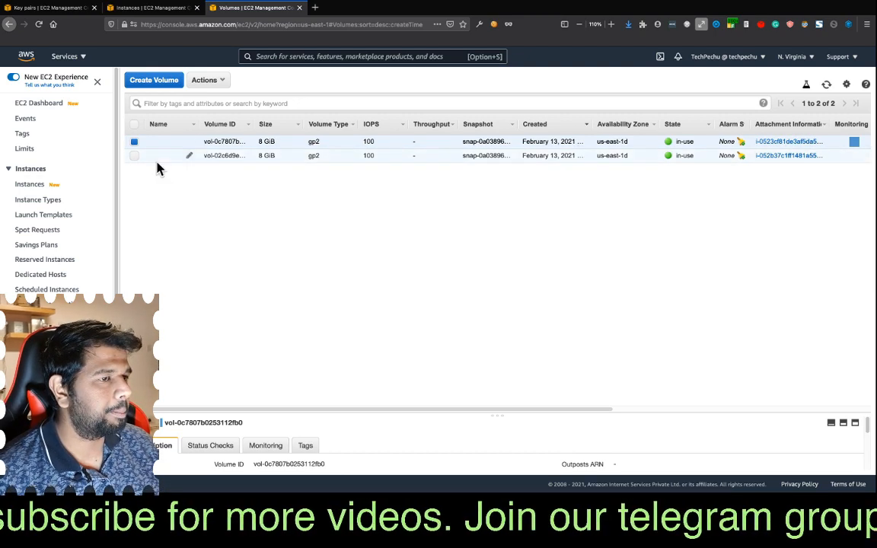
left_click(134, 155)
left_click(135, 143)
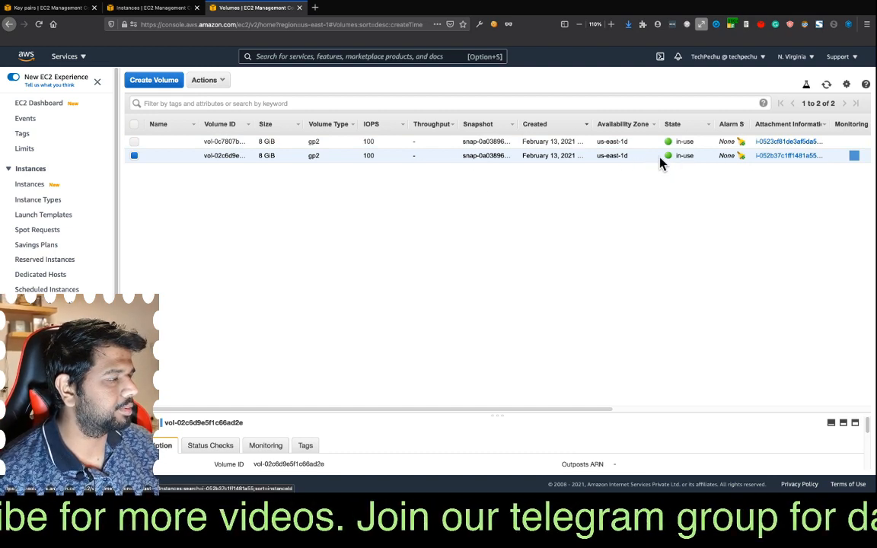
left_click(218, 81)
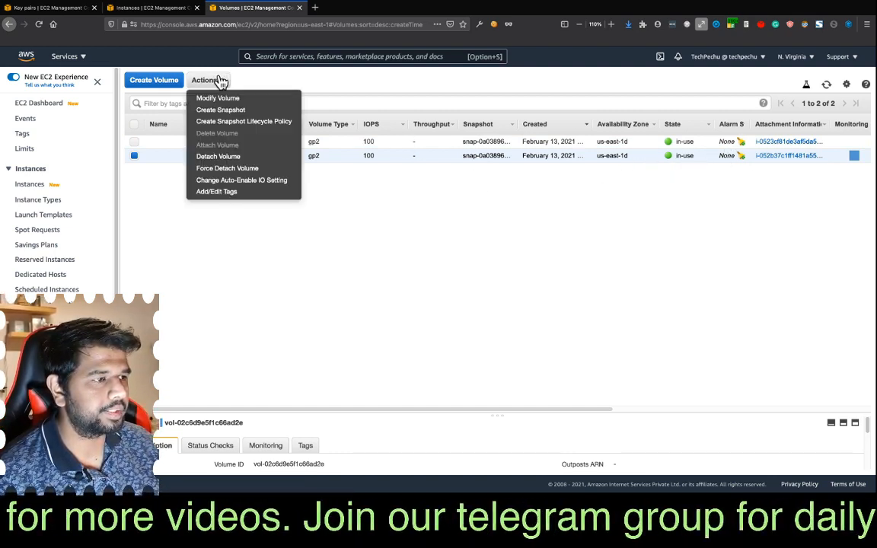
left_click(223, 163)
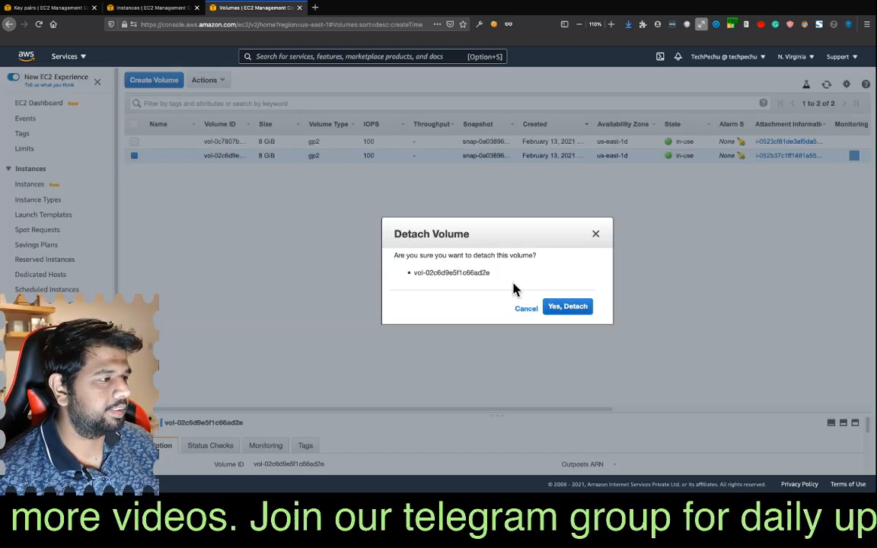
left_click(568, 308)
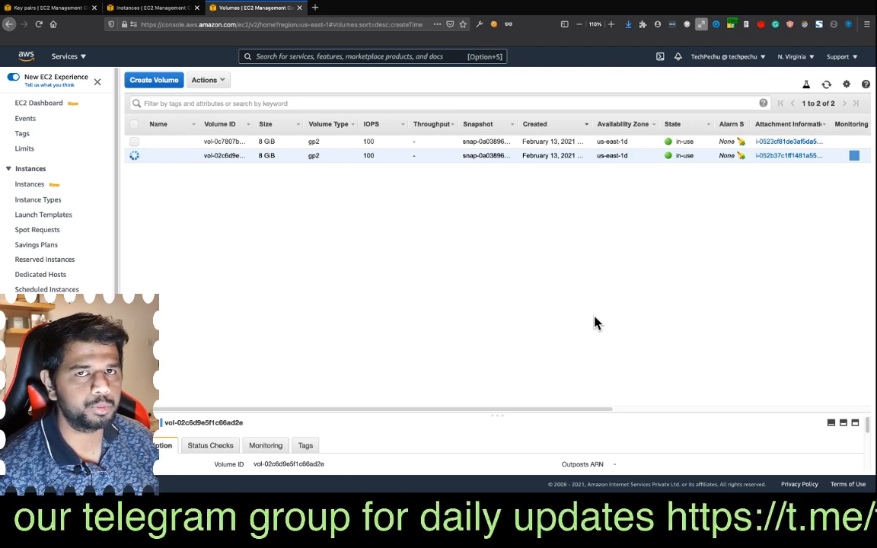
left_click(826, 84)
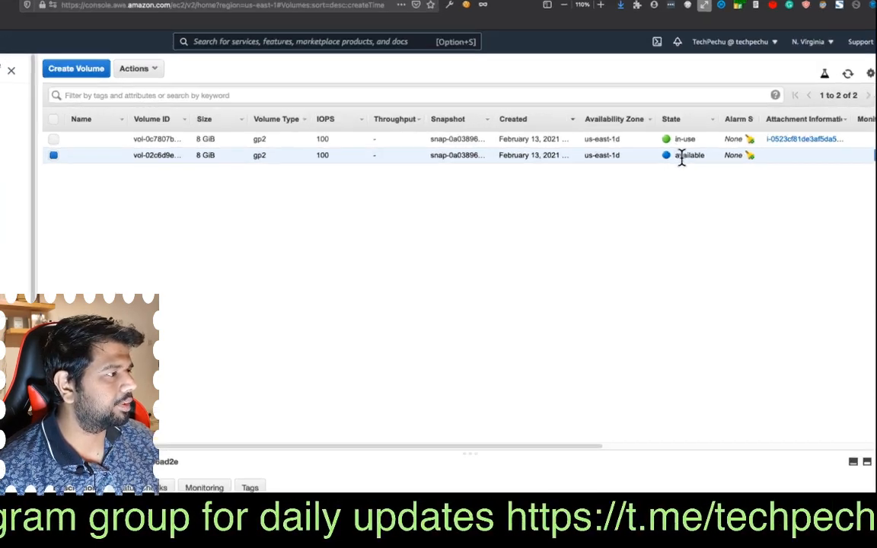
left_click_drag(677, 156, 707, 162)
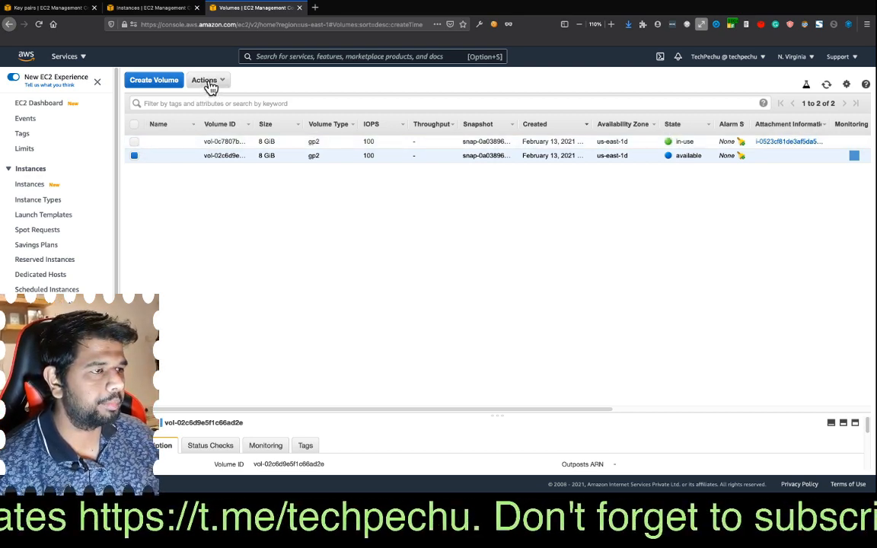
- Attach the detached volume to the running kp-2 instance as /dev/sdf, then refresh the volume list and check both volumes
left_click(213, 81)
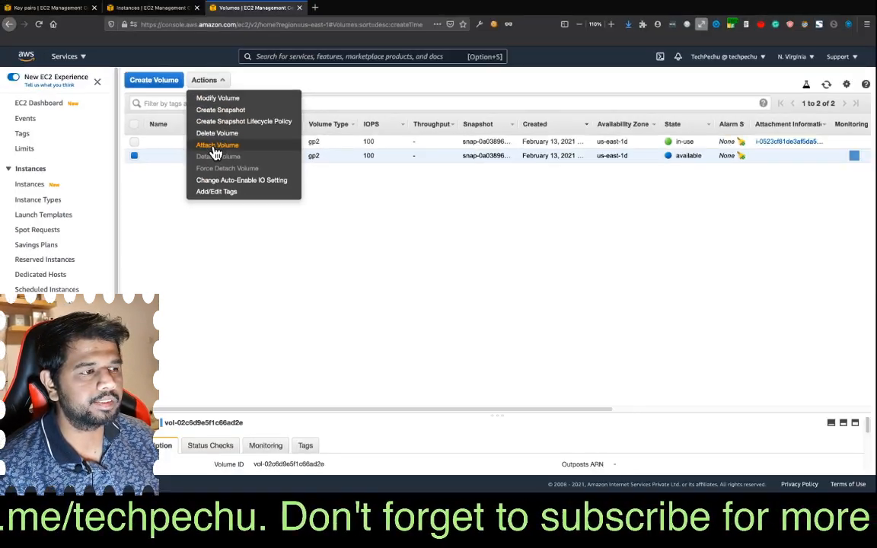
left_click(214, 149)
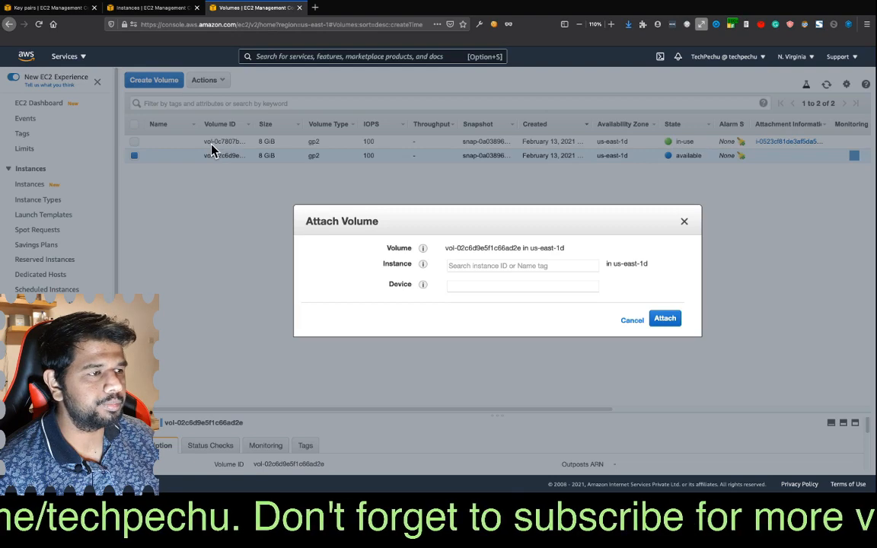
left_click(478, 266)
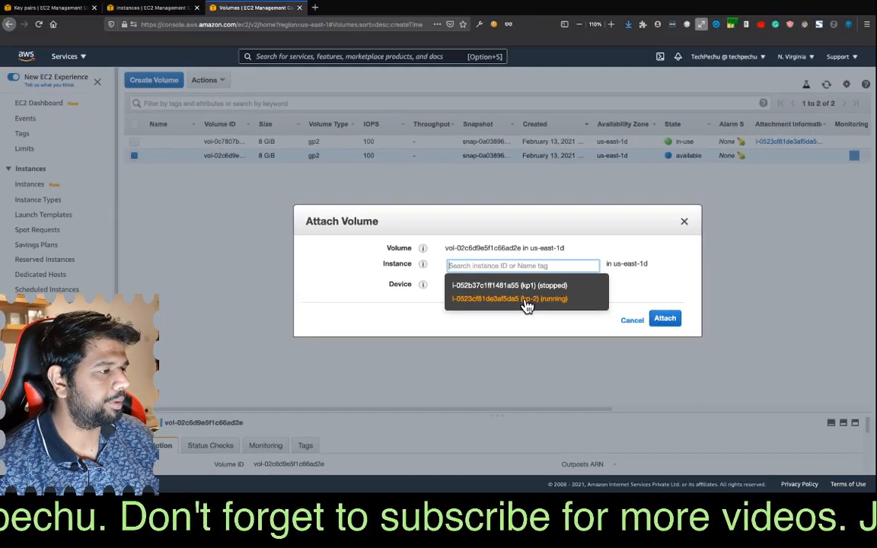
left_click(524, 301)
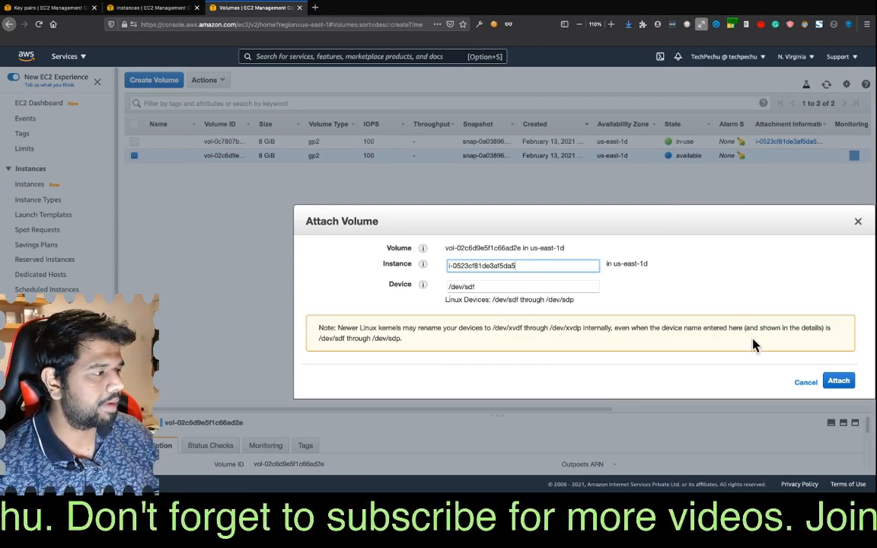
left_click(849, 383)
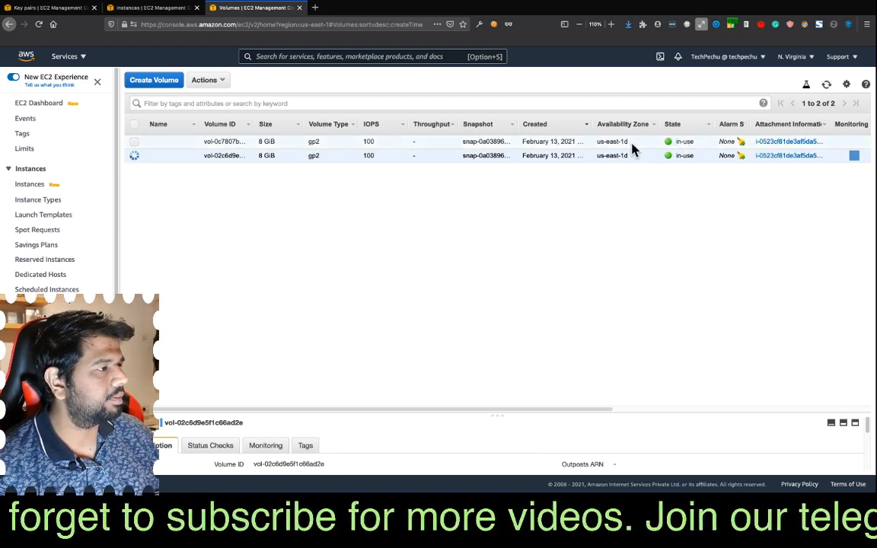
left_click_drag(598, 143, 626, 159)
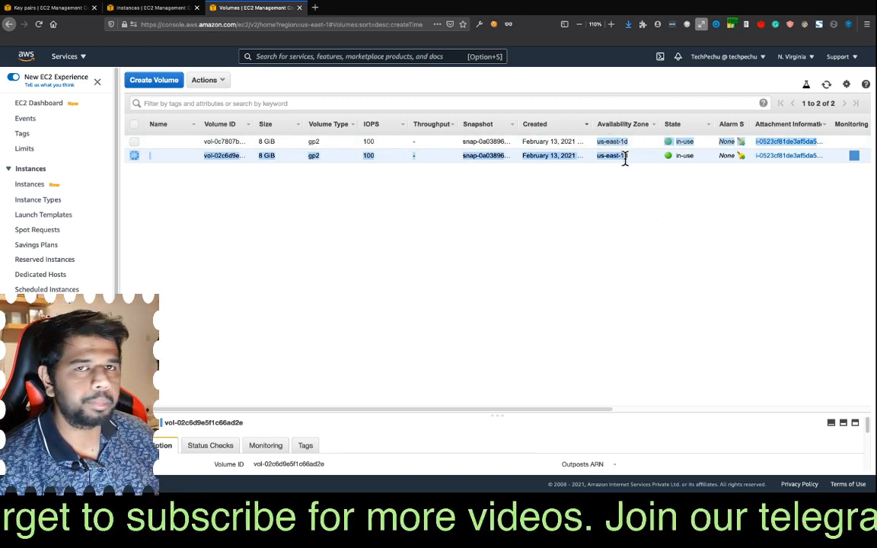
left_click(594, 226)
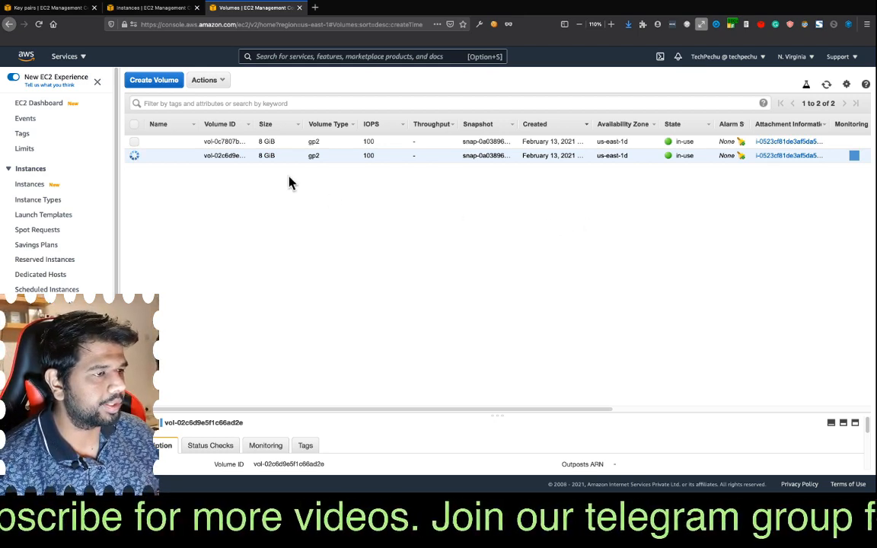
left_click(827, 85)
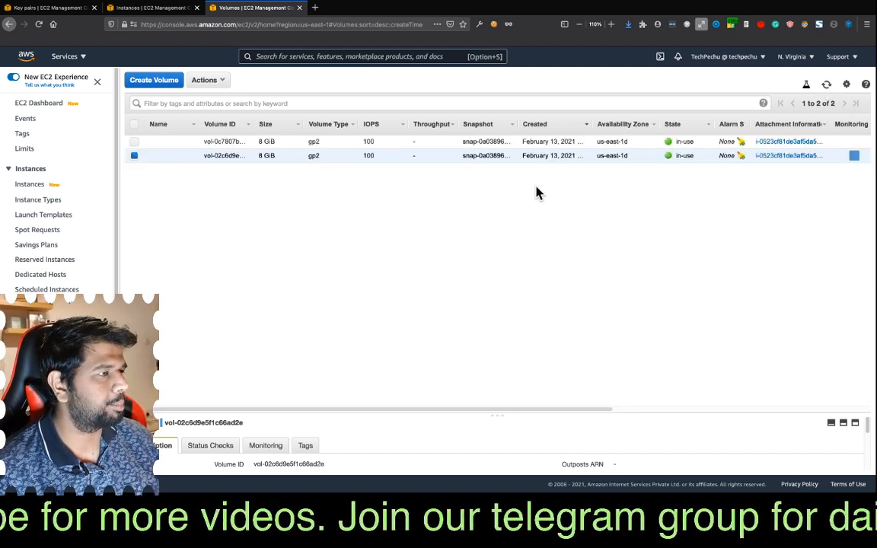
- Open kp-2's SSH connection instructions, switch to the terminal, and connect to kp-2 over SSH as ec2-user with keypair-2.pem in the second pane
left_click(130, 7)
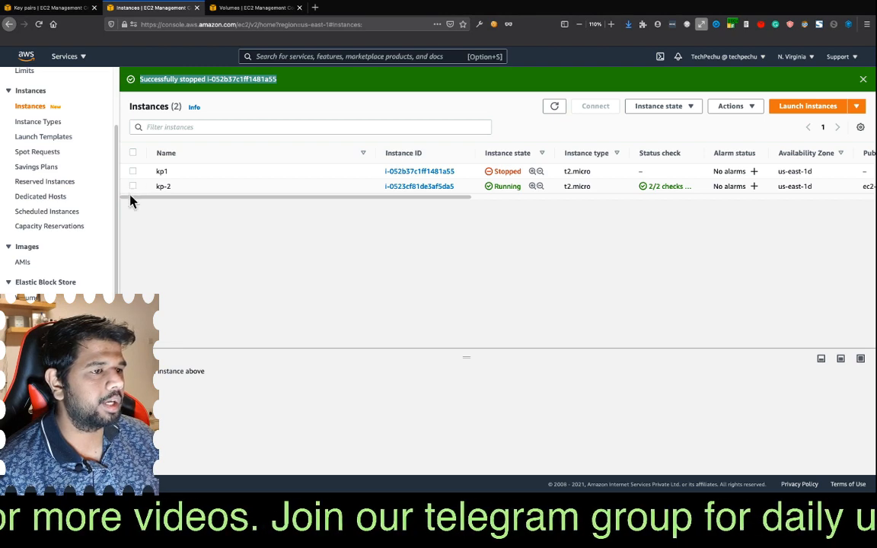
left_click(133, 187)
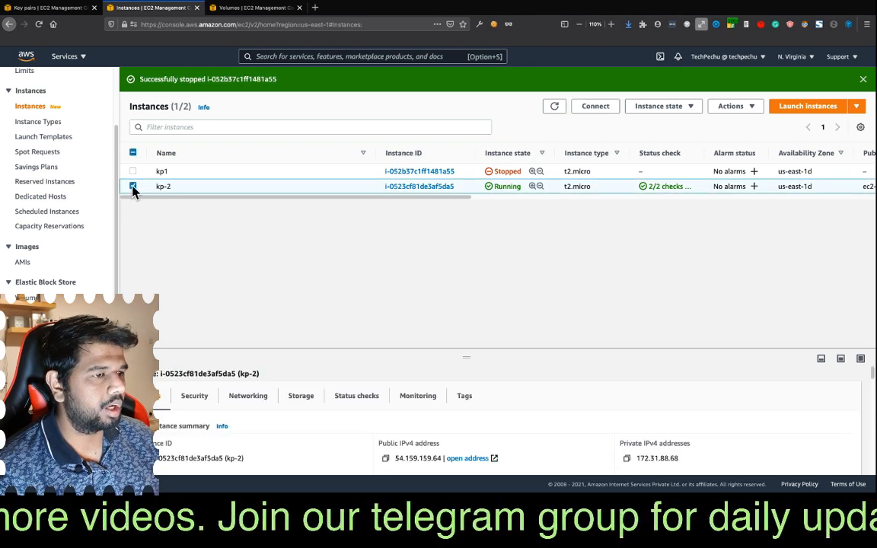
left_click(598, 107)
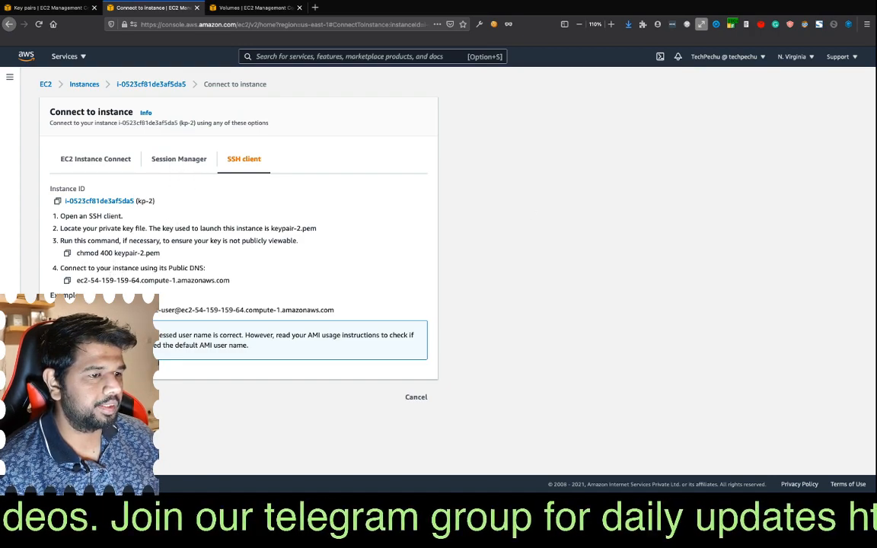
key("super+Tab")
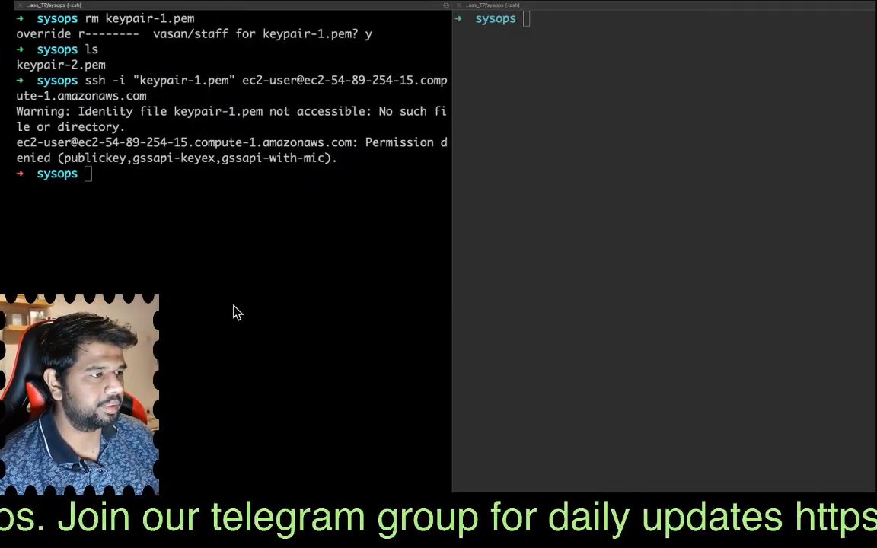
left_click(549, 146)
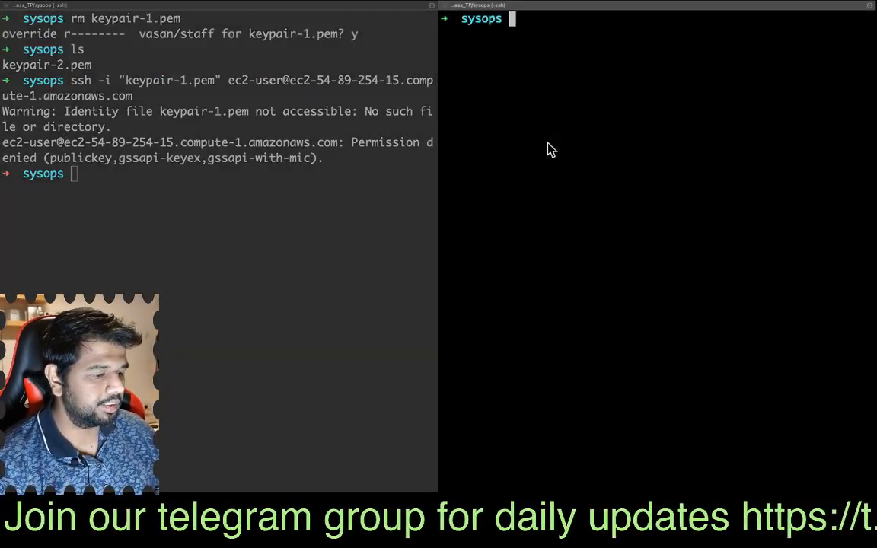
key("super+v")
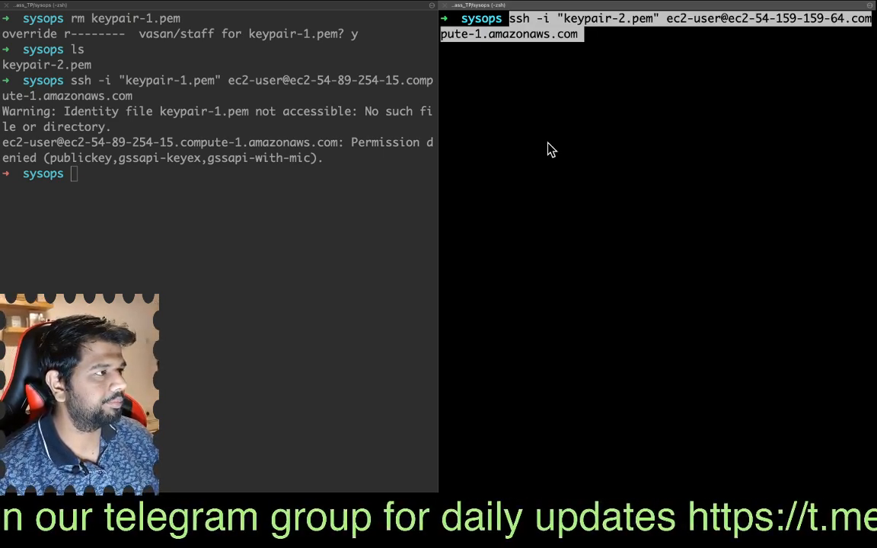
key("Return")
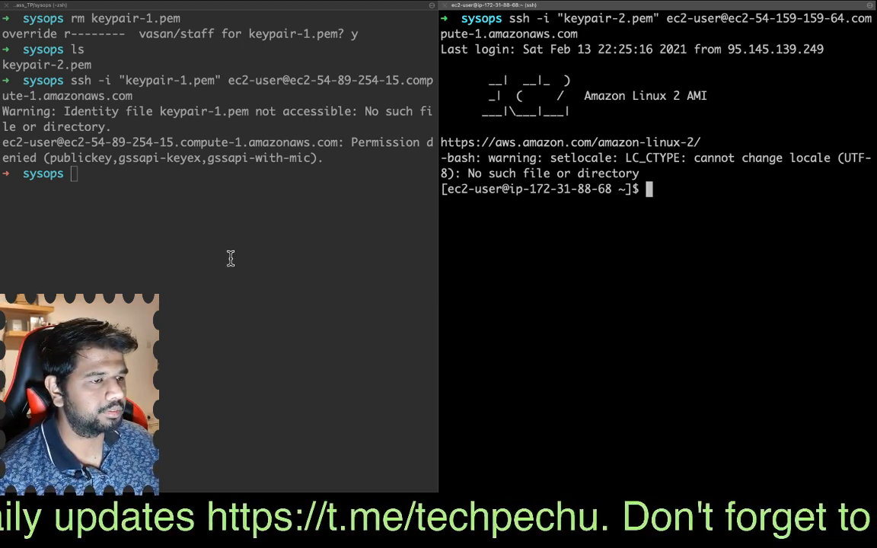
- Clear the local terminal pane and display the contents of keypair-2.pem with cat
left_click(125, 179)
key("ctrl+l")
type("cat")
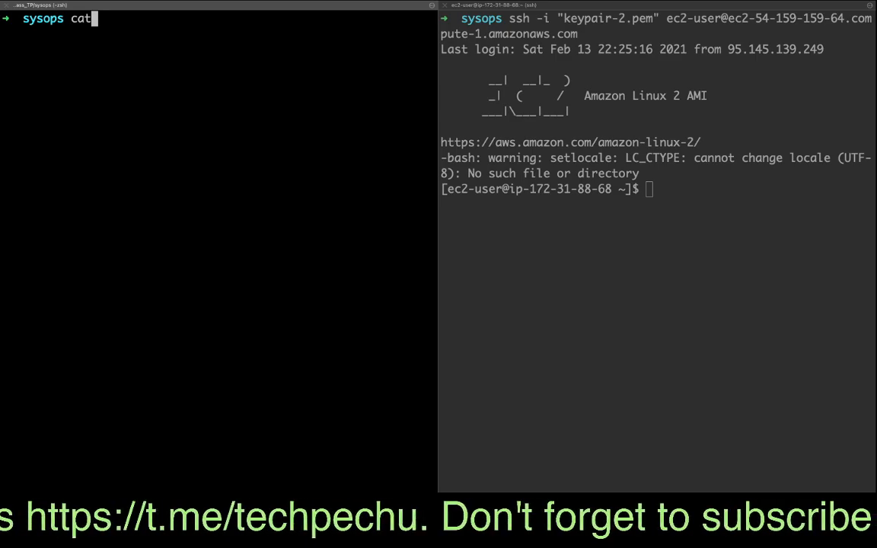
type(" ke")
key("Tab")
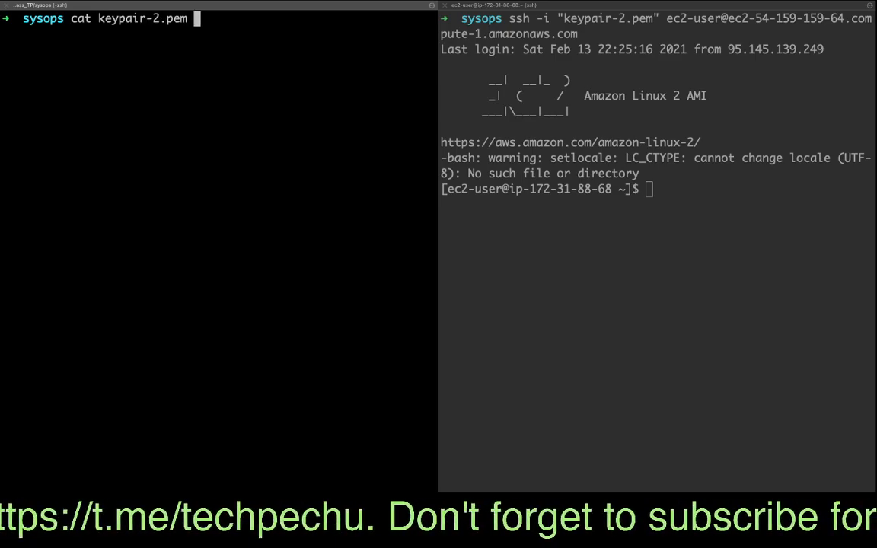
key("Return")
- Reduce the local pane's text size to fit the keypair-2.pem output and highlight the whole private key block
scroll(152, 305, "up", 10)
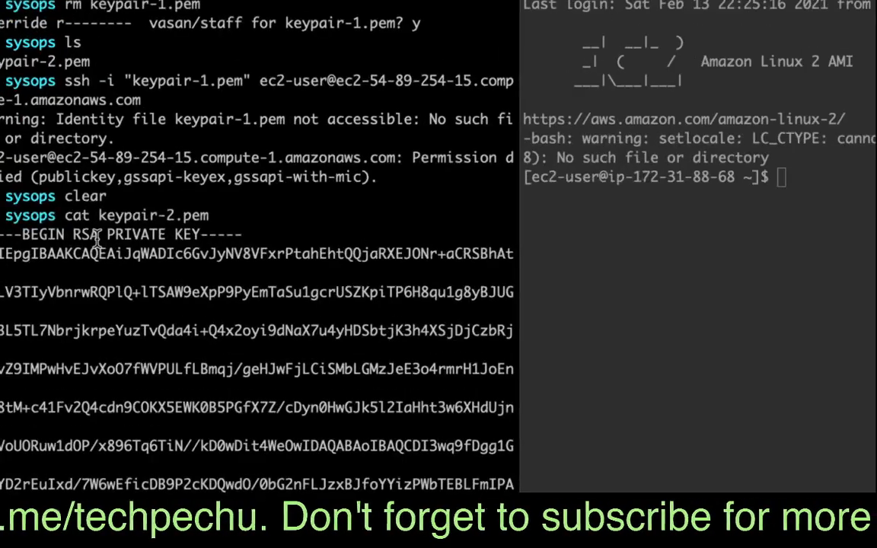
scroll(111, 237, "up", 2)
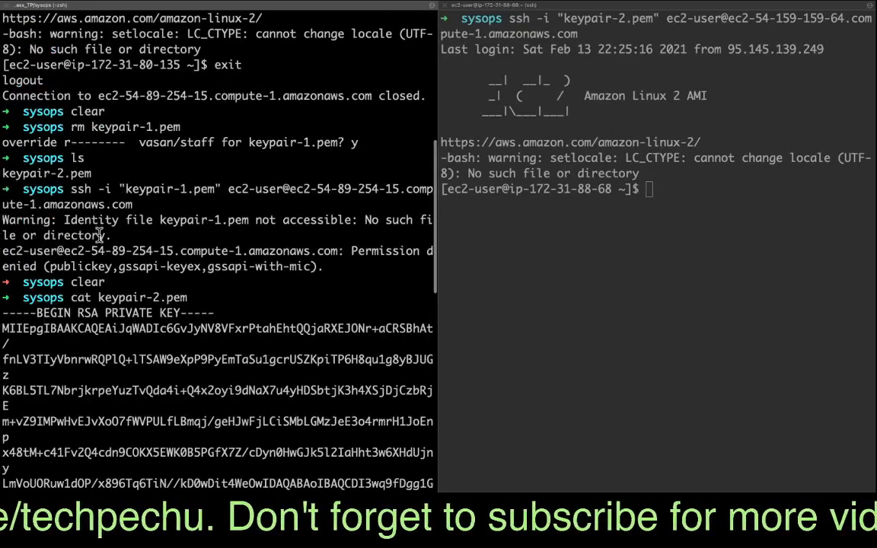
scroll(111, 237, "down", 3)
key("super+minus")
key("super+minus")
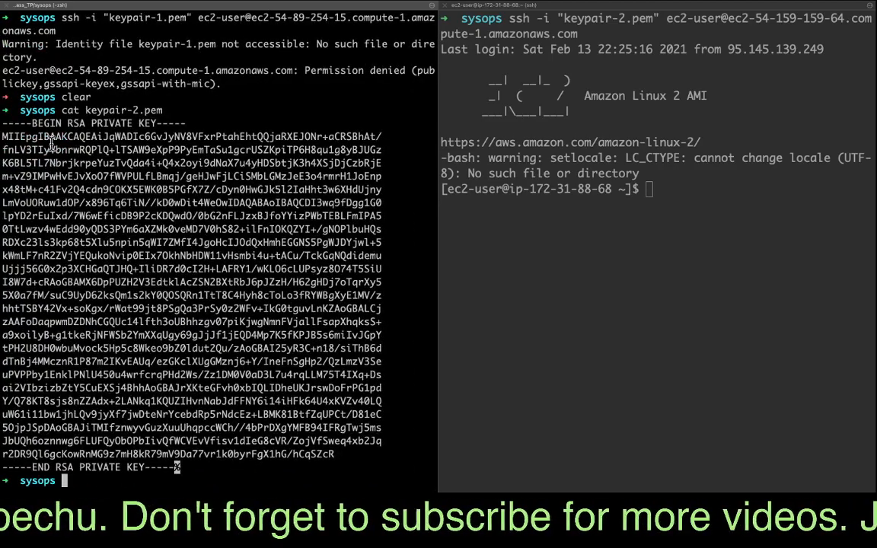
key("super+plus")
key("super+plus")
key("super+minus")
key("super+minus")
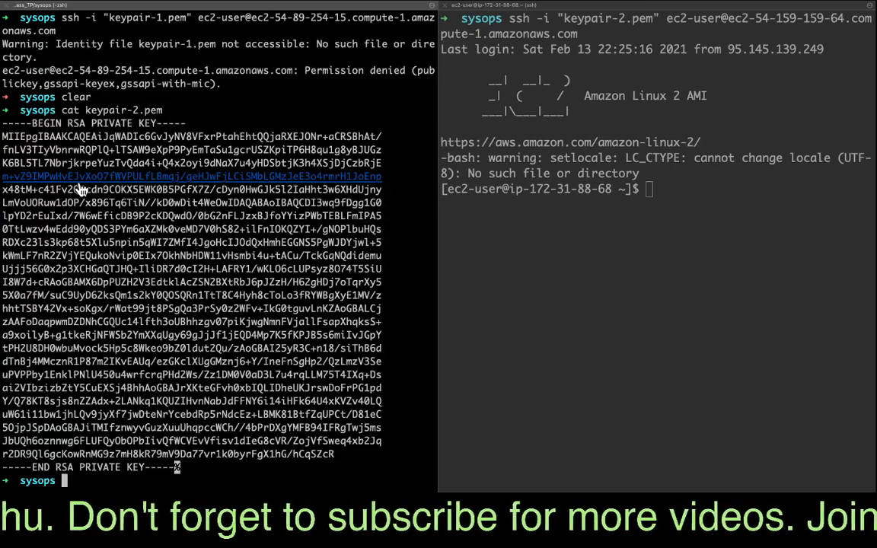
left_click_drag(4, 152, 177, 472)
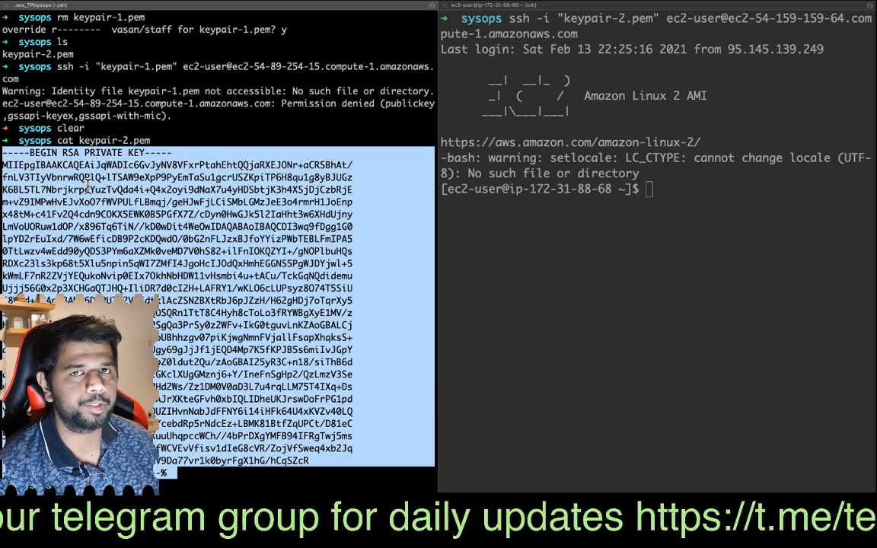
- In the kp-2 SSH session, enter the command cat ~/.ssh/authorized_keys and highlight the authorized_keys file name
left_click(661, 293)
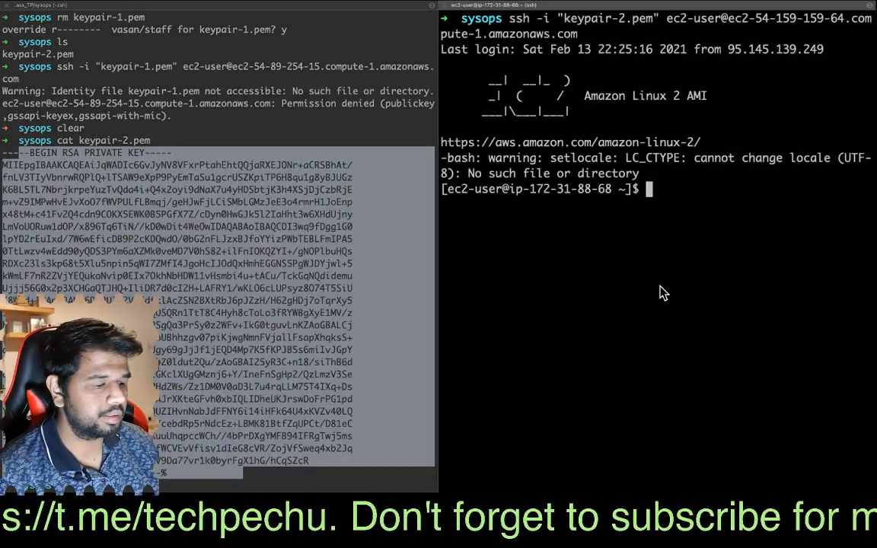
type("c")
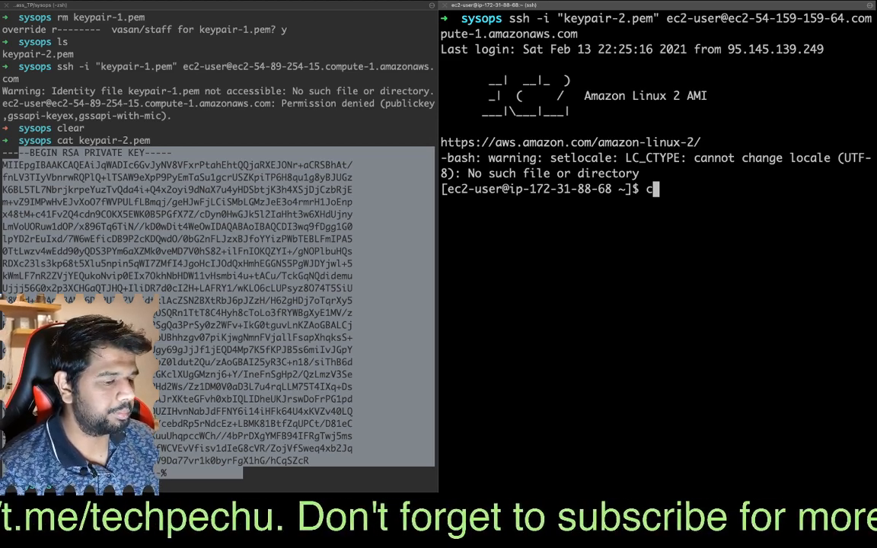
type("at")
left_click_drag(675, 236, 827, 241)
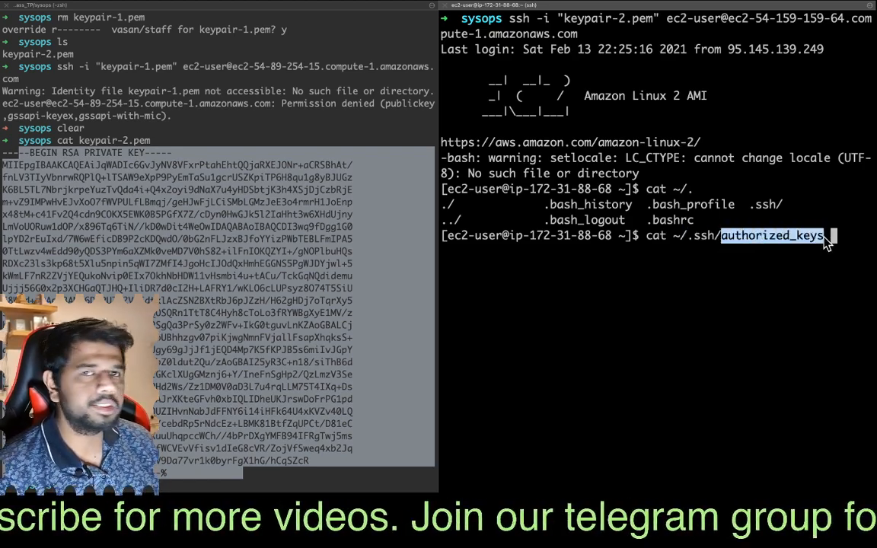